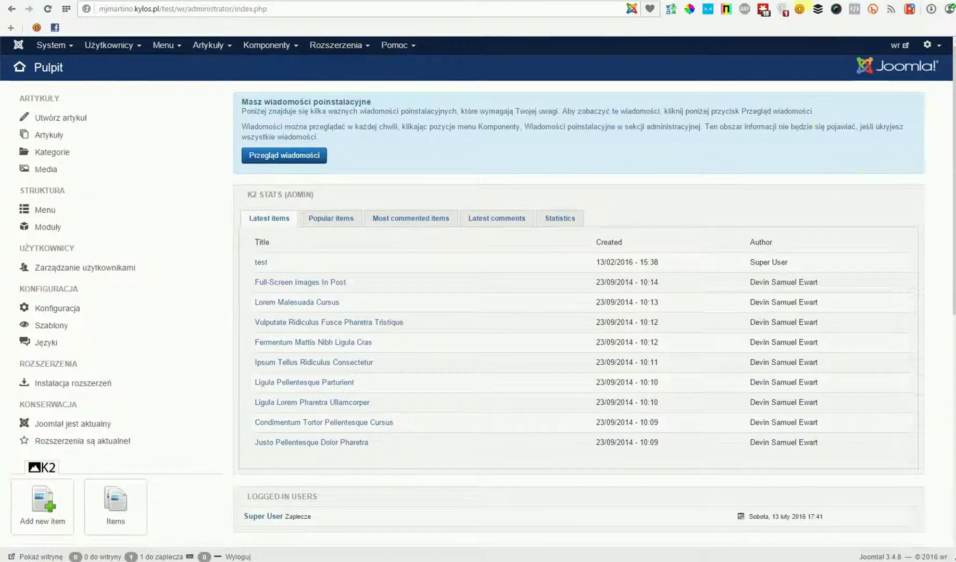
Step: View the public site's front page and the full TEST post, then return to the Joomla administration
left_click(800, 9)
scroll(446, 147, "down", 2)
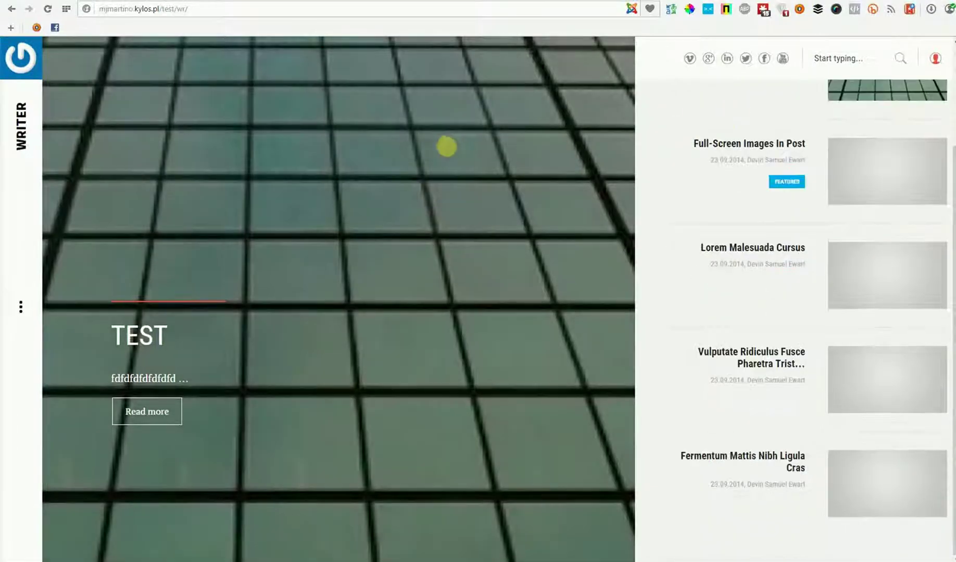
scroll(446, 146, "up", 2)
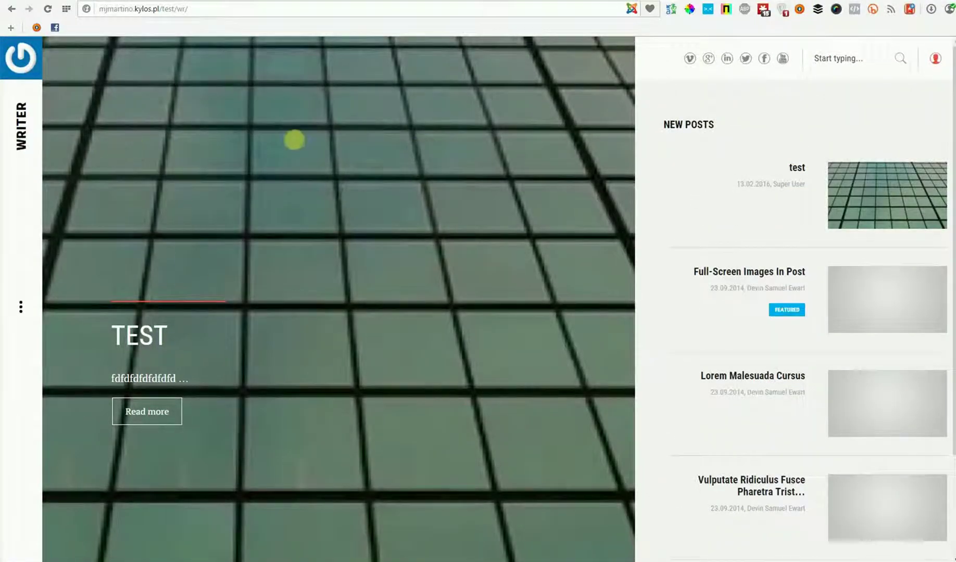
left_click(141, 410)
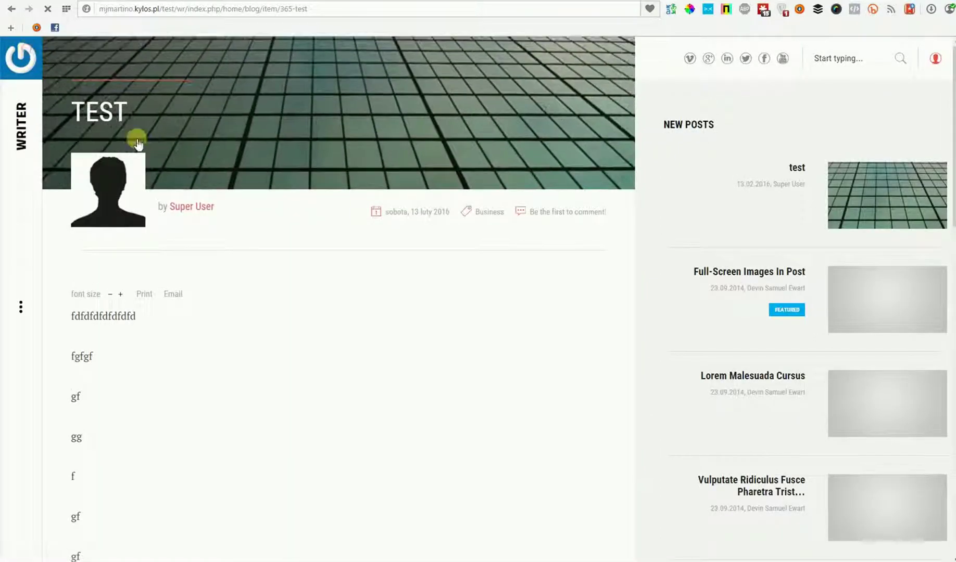
left_click(137, 144)
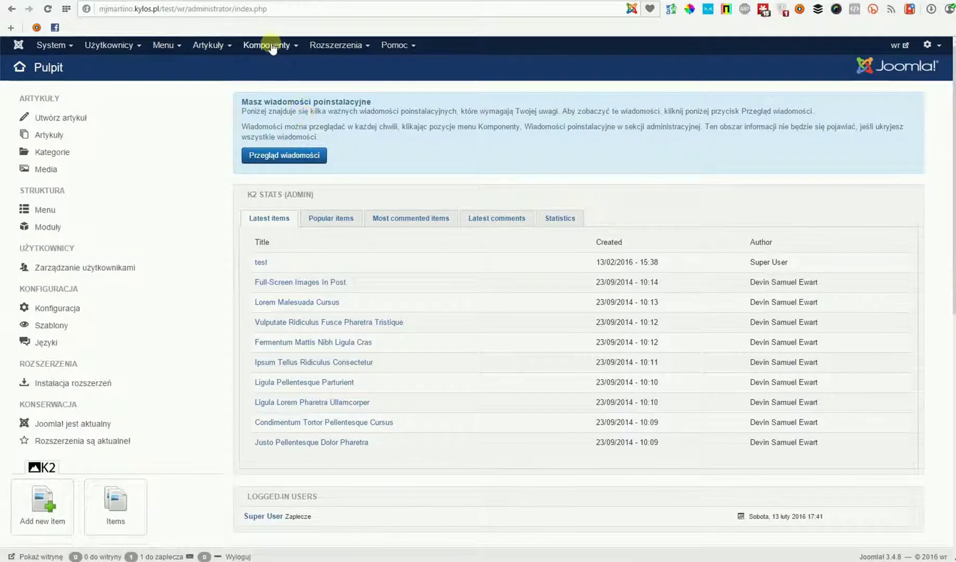
Step: Open the VJ Database Tool component and select the mjm_wr database
left_click(271, 47)
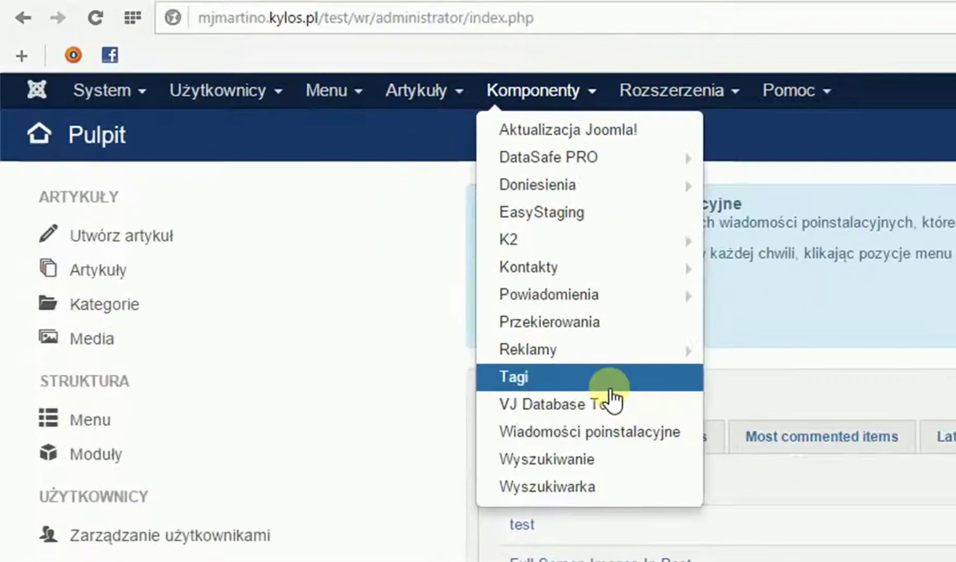
left_click(600, 400)
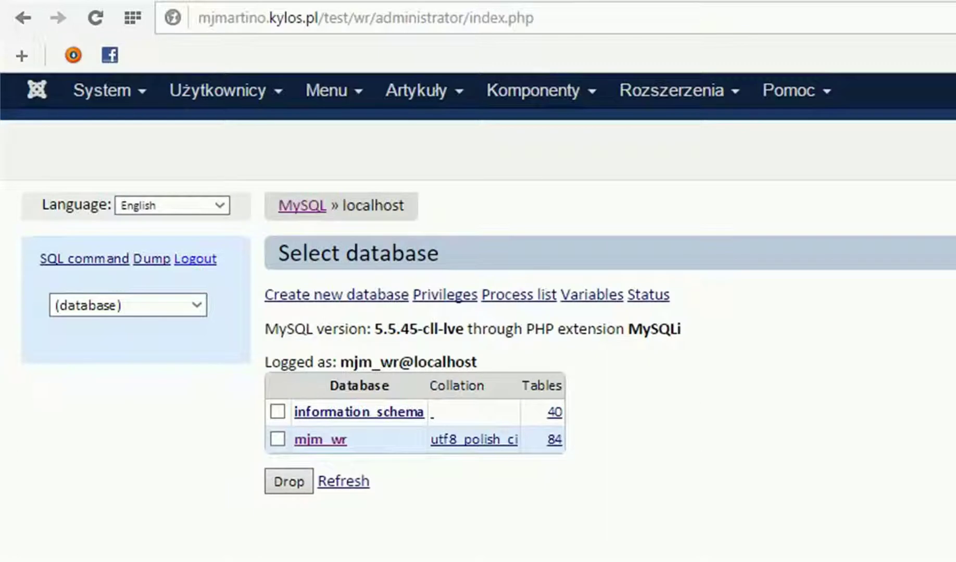
left_click(308, 441)
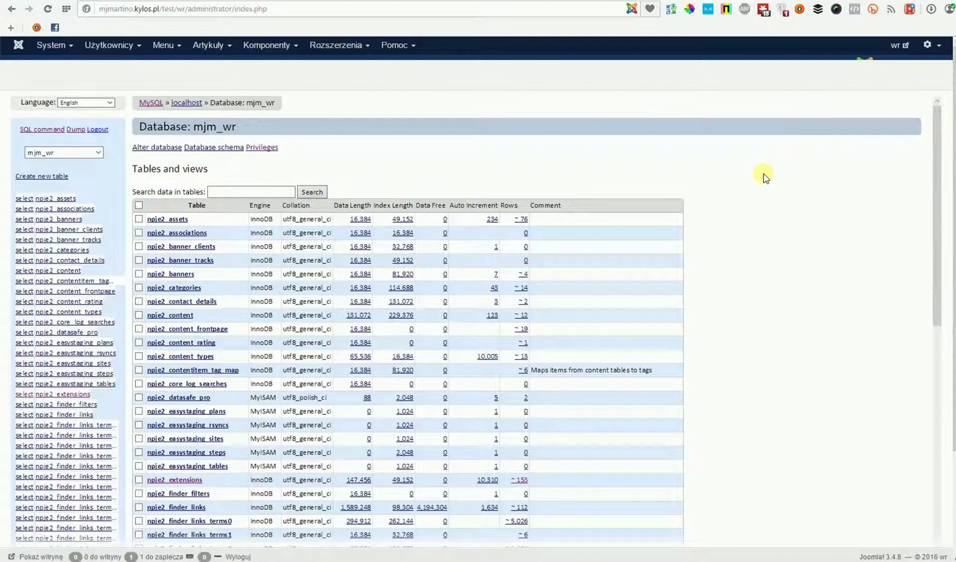
Step: Open the npje2_modules table in the mjm_wr database and display its records
scroll(95, 286, "down", 3)
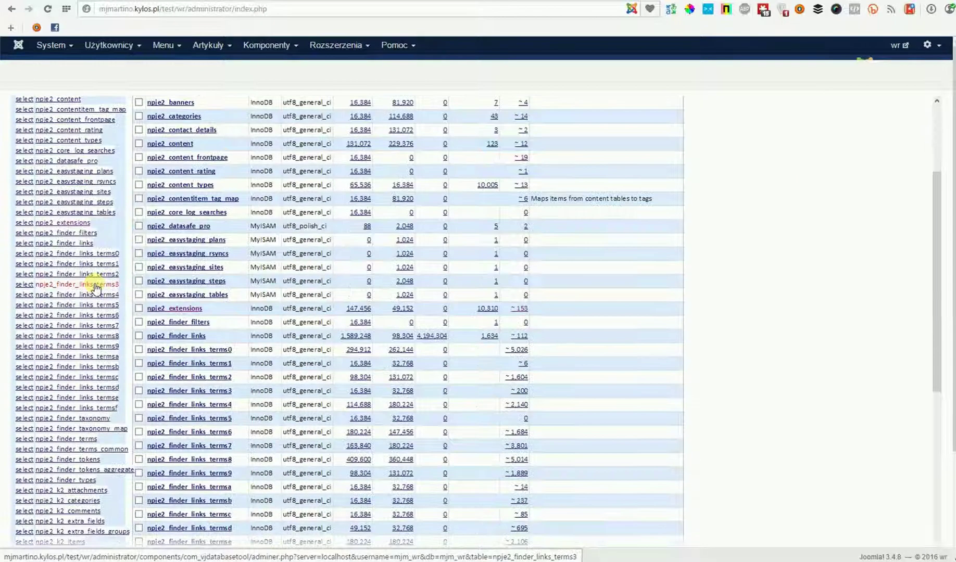
scroll(92, 284, "down", 4)
scroll(92, 292, "down", 3)
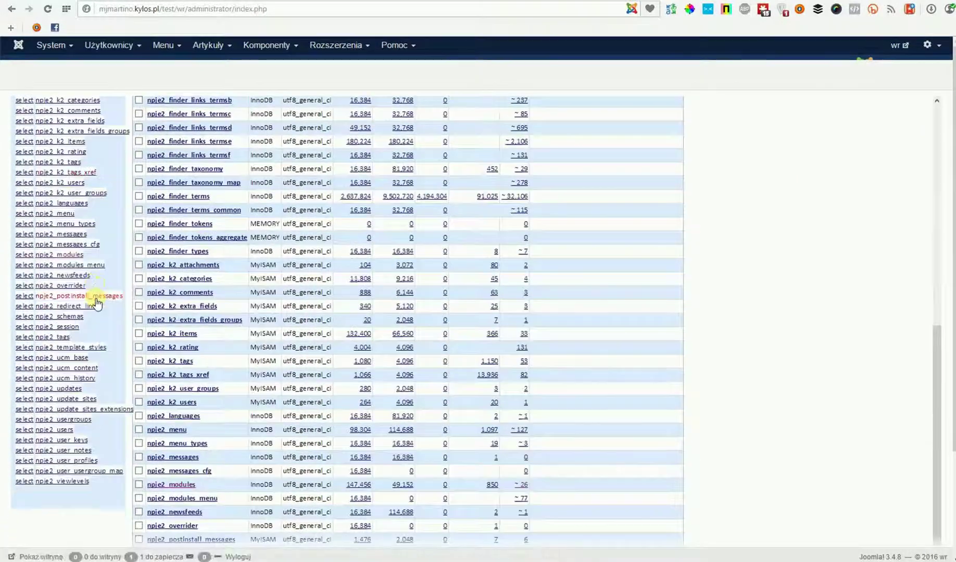
left_click(52, 255)
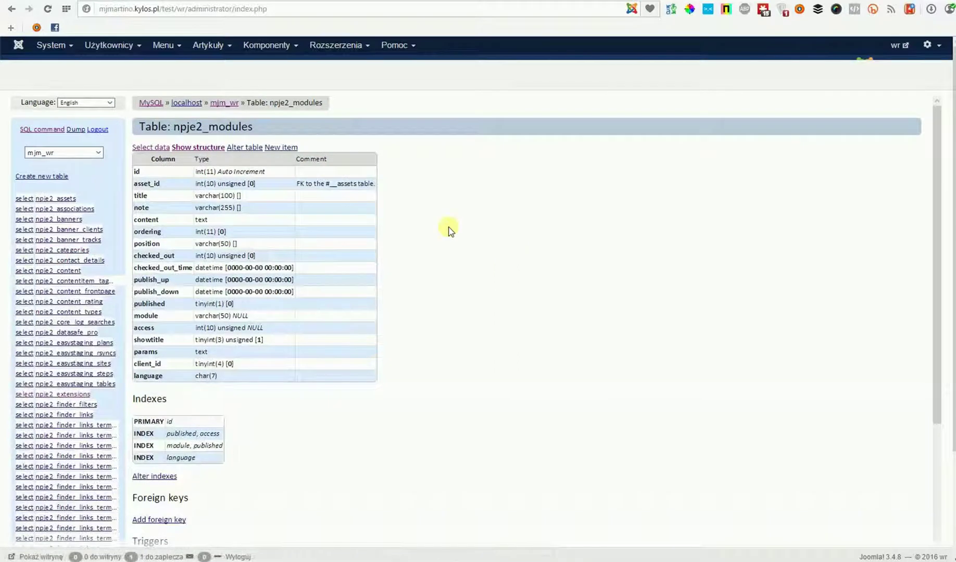
left_click(143, 149)
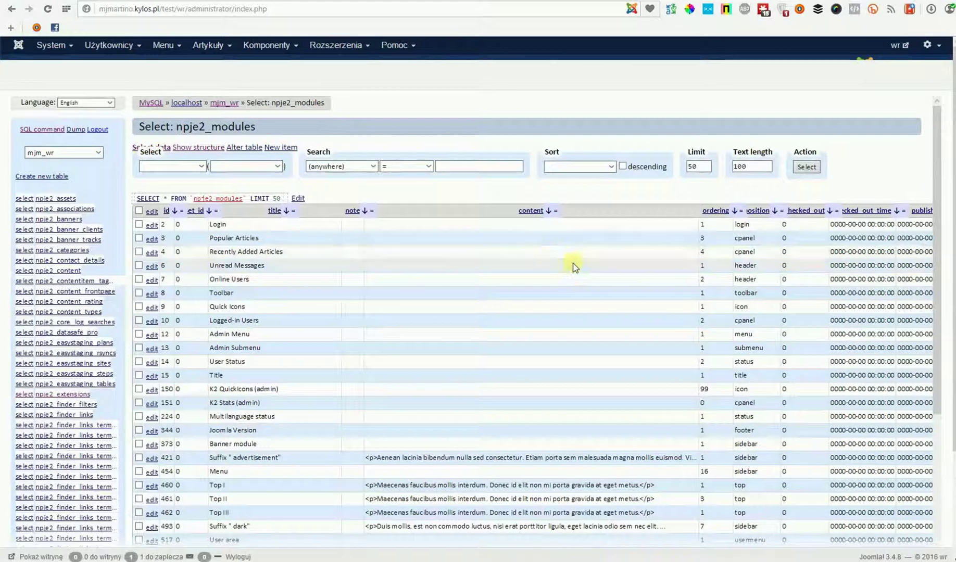
Step: Look through the titles of the module records in the npje2_modules table
scroll(565, 236, "down", 9)
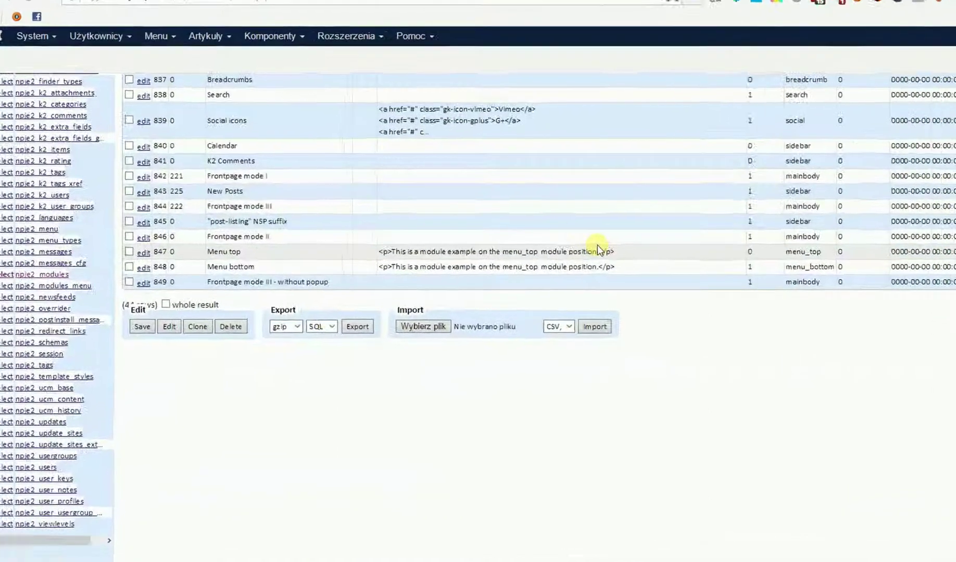
scroll(563, 240, "up", 5)
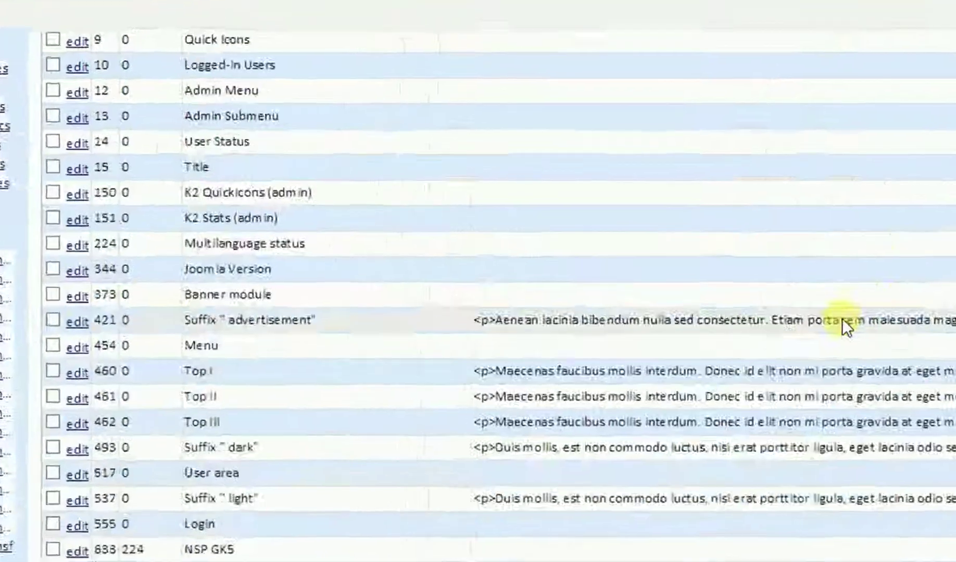
scroll(842, 318, "up", 5)
scroll(889, 333, "down", 8)
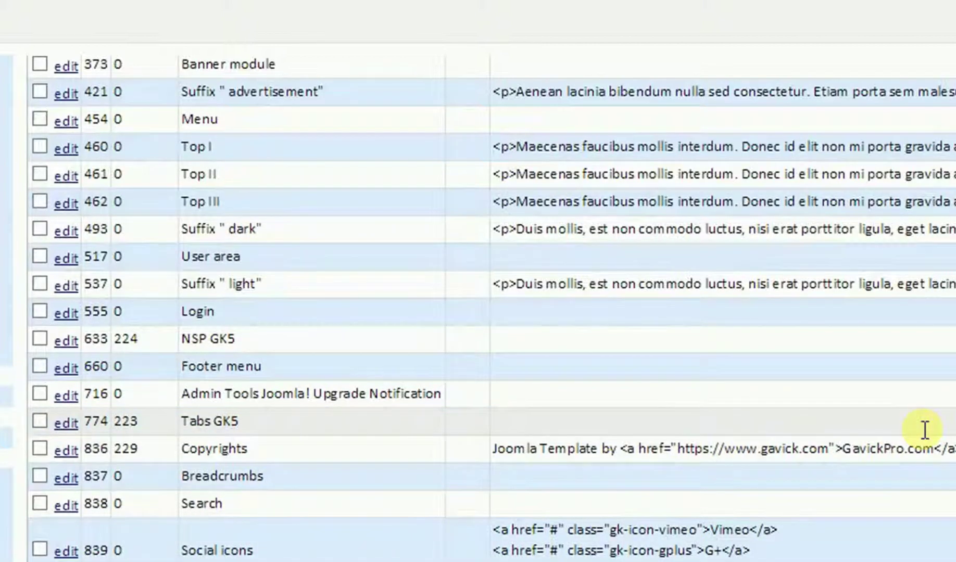
scroll(925, 431, "up", 2)
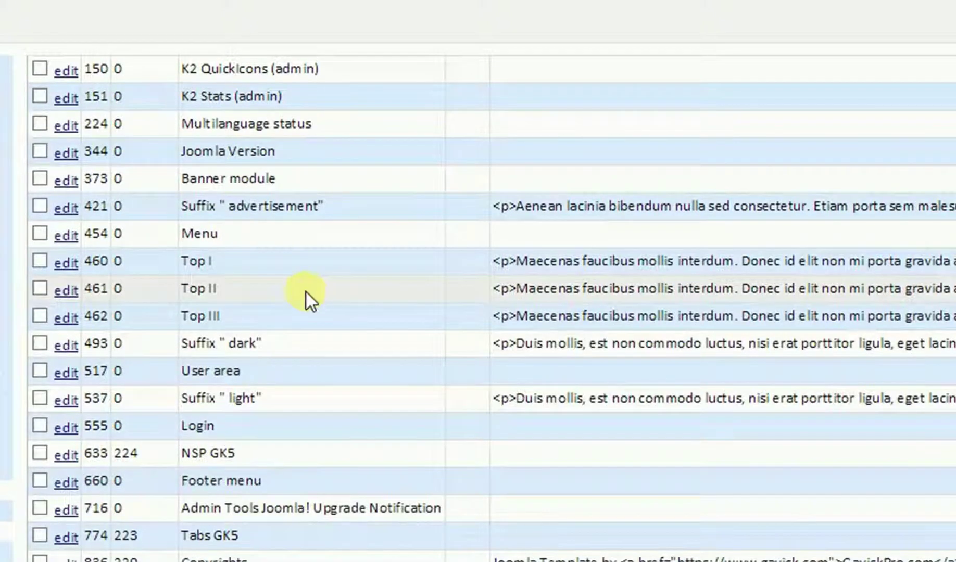
scroll(320, 312, "down", 2)
scroll(349, 210, "down", 6)
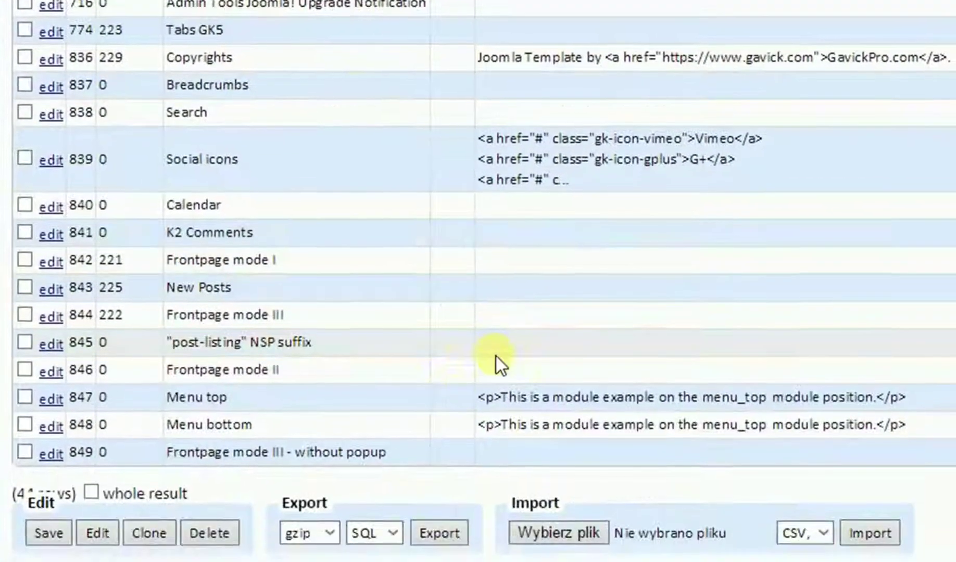
Step: Select only the Frontpage mode I record and export it as a gzip-compressed SQL file
left_click_drag(309, 264, 175, 263)
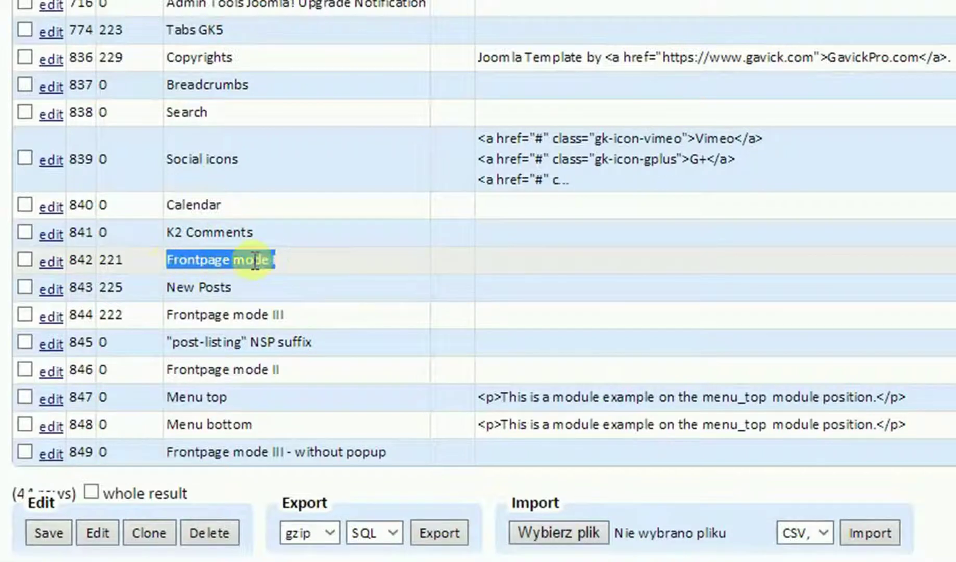
left_click(26, 262)
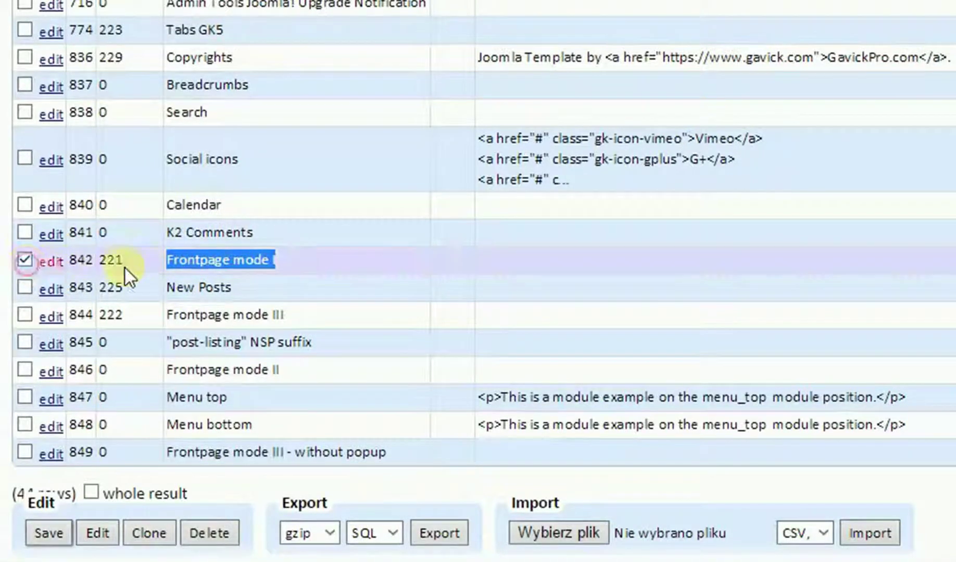
scroll(406, 302, "down", 2)
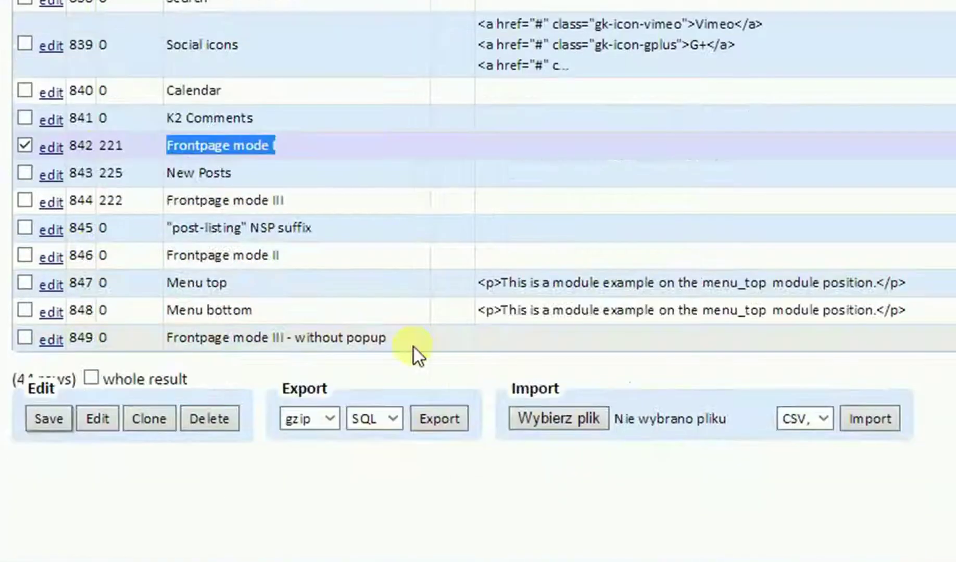
left_click(300, 423)
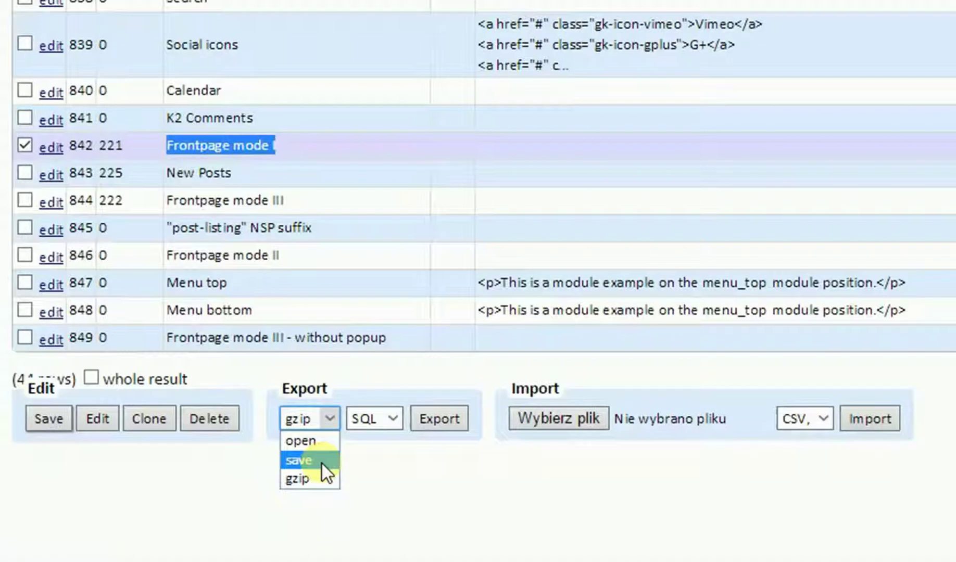
left_click(308, 477)
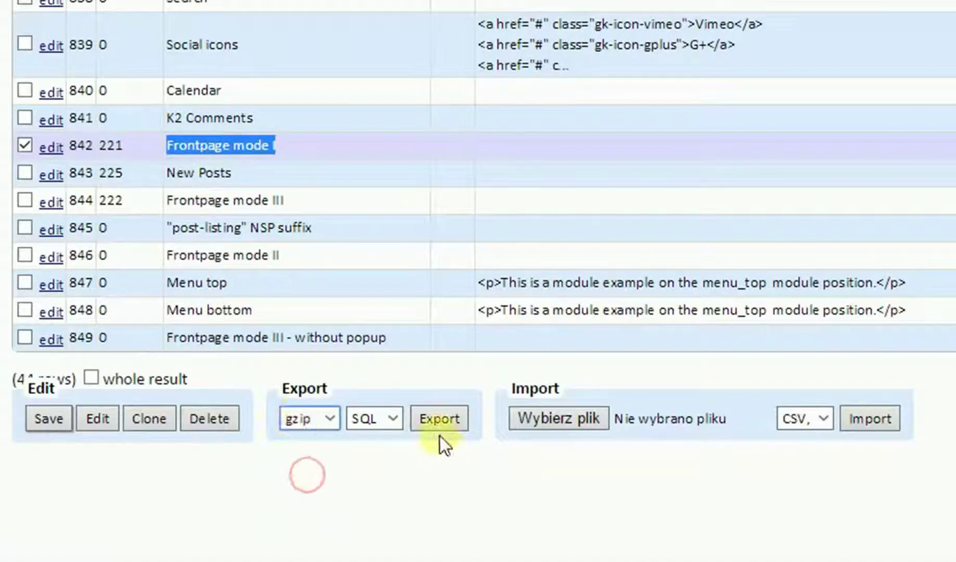
left_click(437, 420)
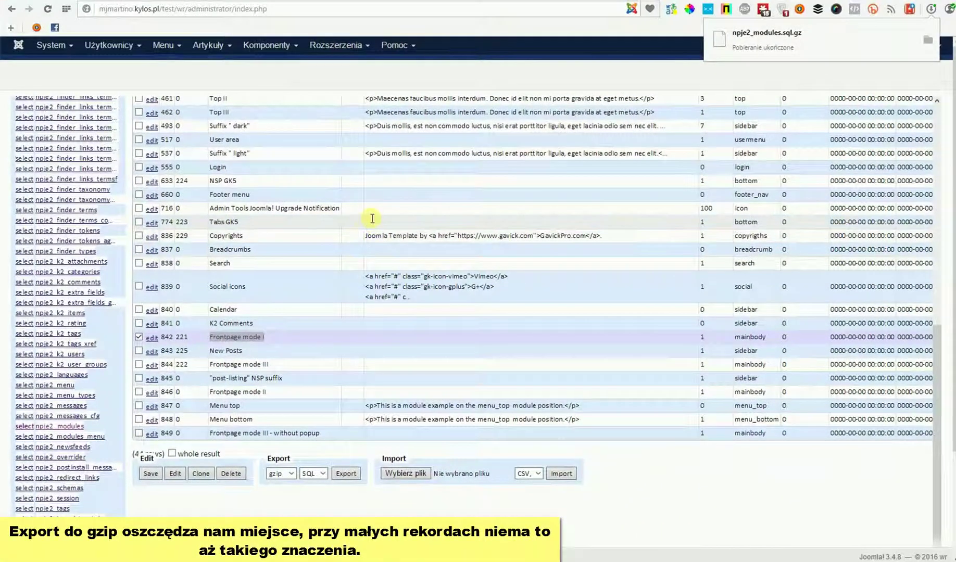
Step: Go to Joomla's module manager and open the Frontpage mode I module for editing
scroll(372, 219, "up", 10)
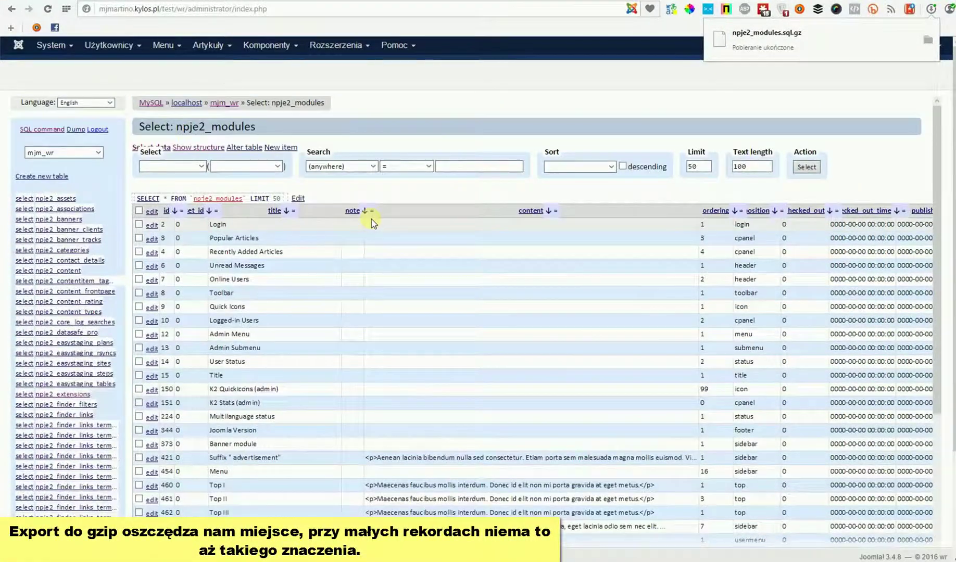
left_click(334, 51)
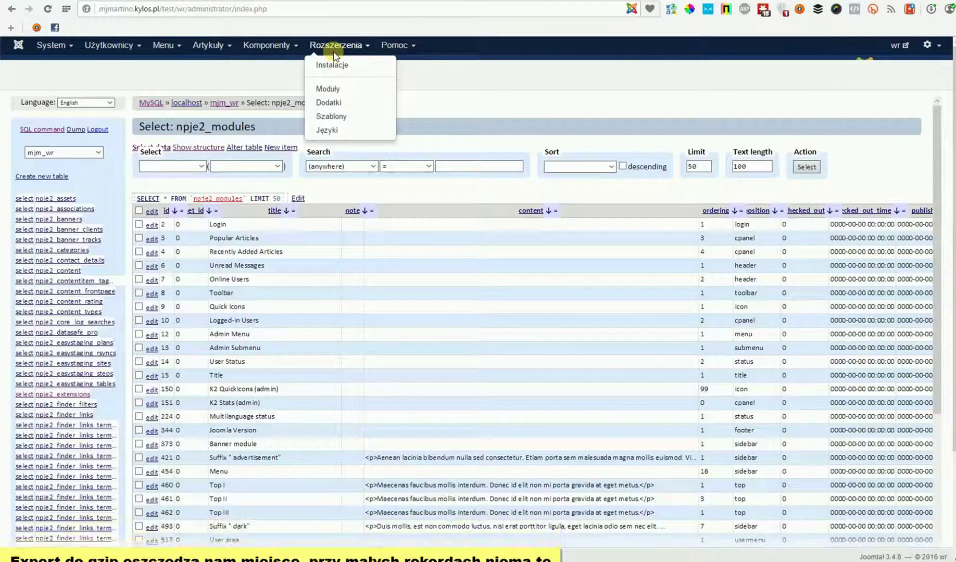
left_click(328, 88)
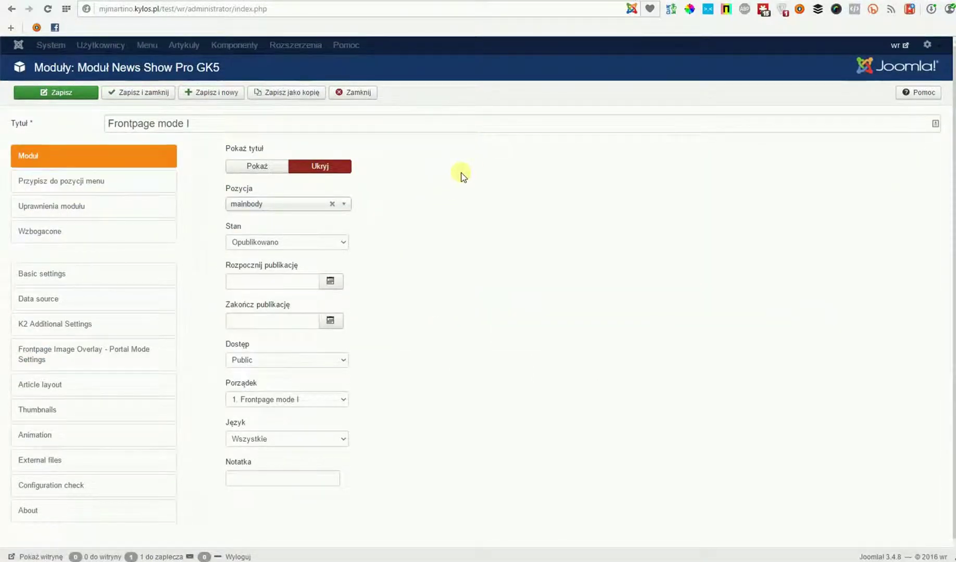
Step: In the Frontpage mode I module's data source settings, choose All K2 articles as the source of articles
scroll(435, 173, "down", 1)
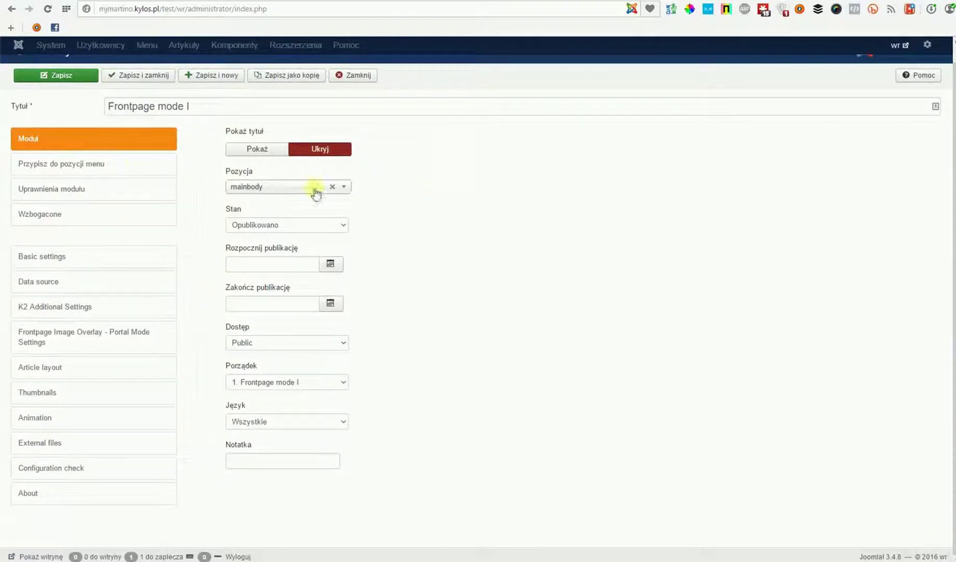
left_click(71, 248)
left_click(125, 281)
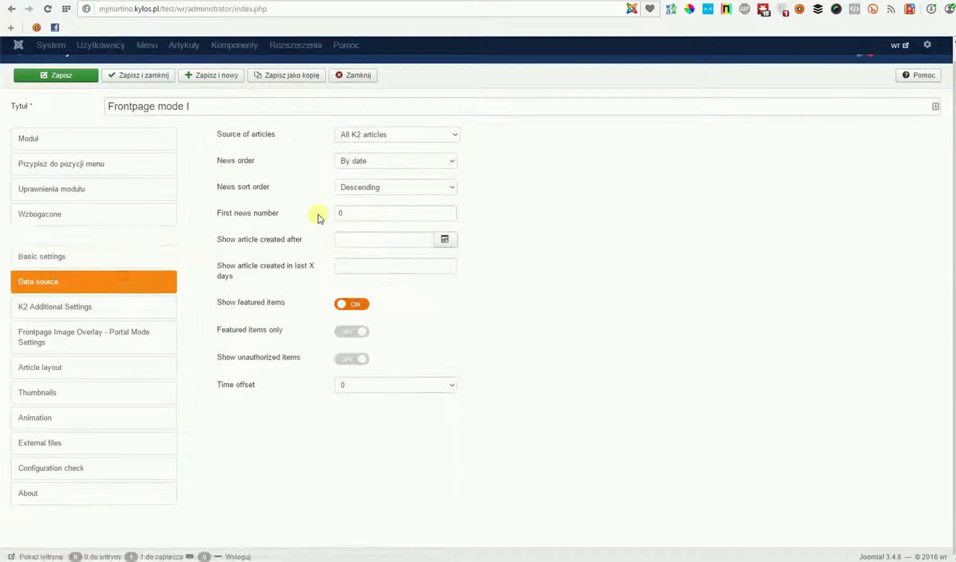
left_click(415, 133)
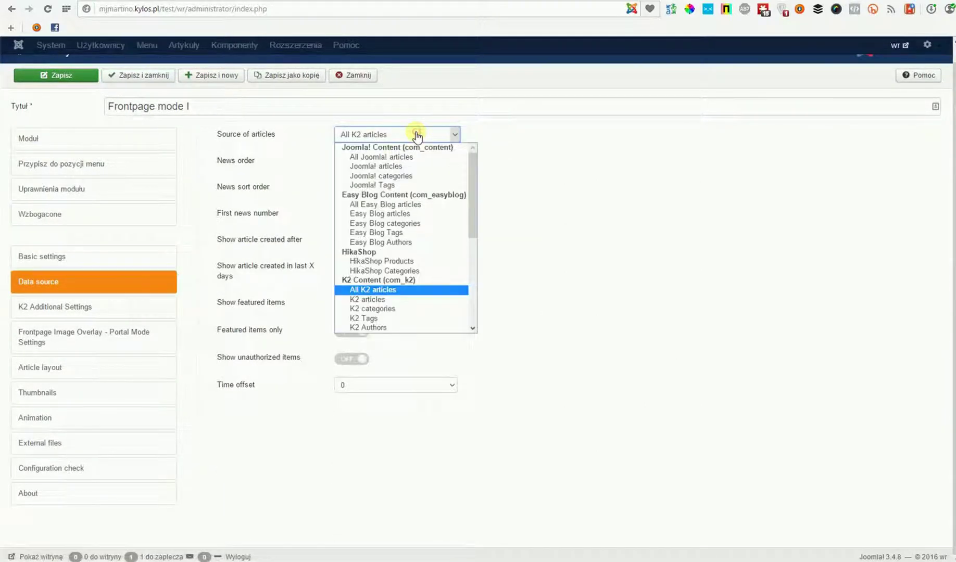
left_click(419, 291)
Step: In the K2 additional settings, enable hiding the current article and set the base image size to L
left_click(123, 304)
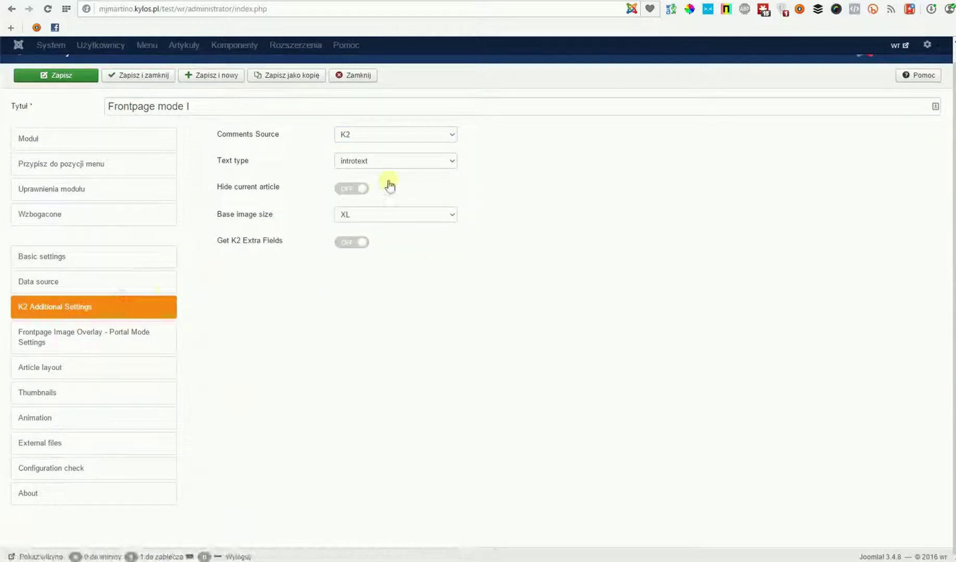
left_click(358, 189)
left_click(374, 214)
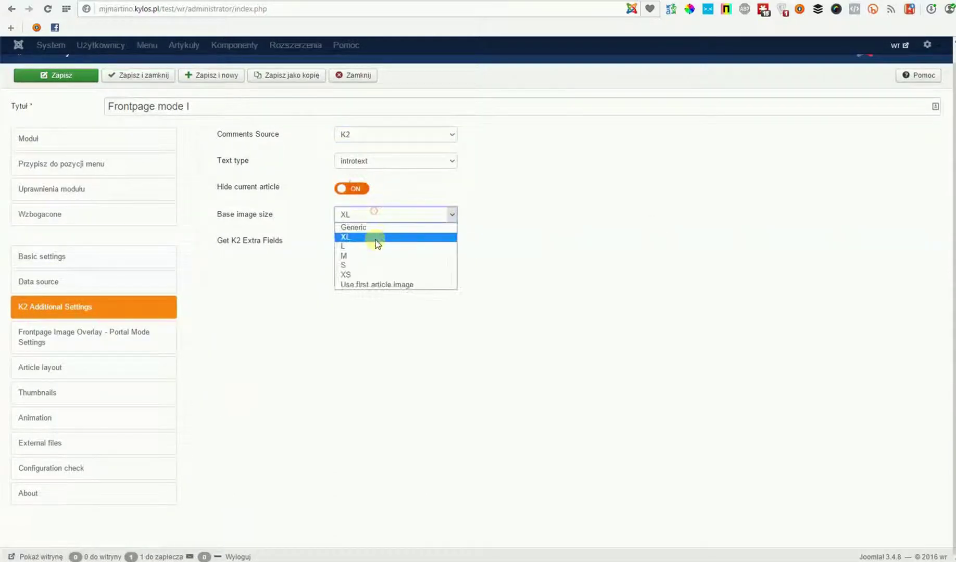
left_click(374, 239)
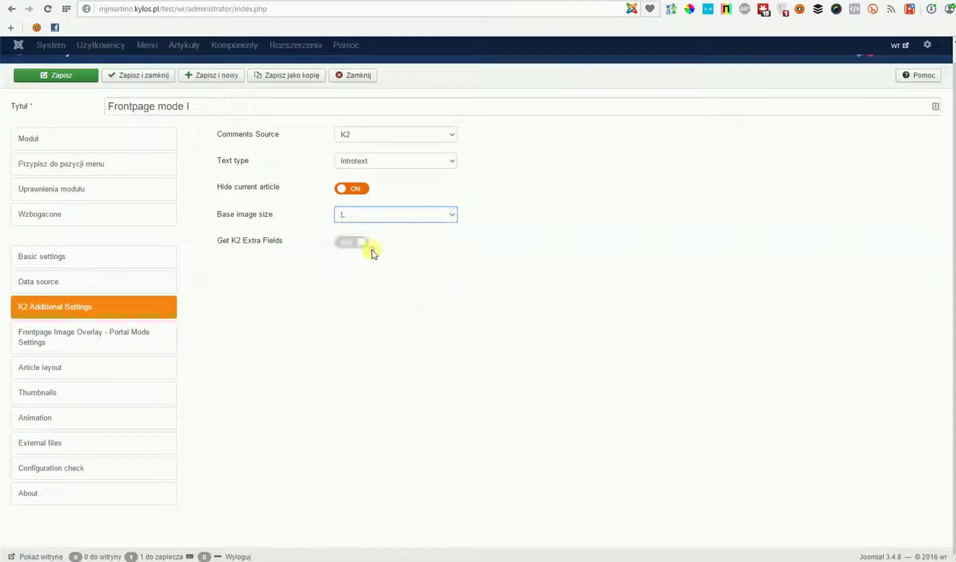
Step: Toggle an option in the Frontpage Image Overlay portal mode settings, and bring up the article layout settings
left_click(65, 329)
left_click(353, 189)
left_click(119, 367)
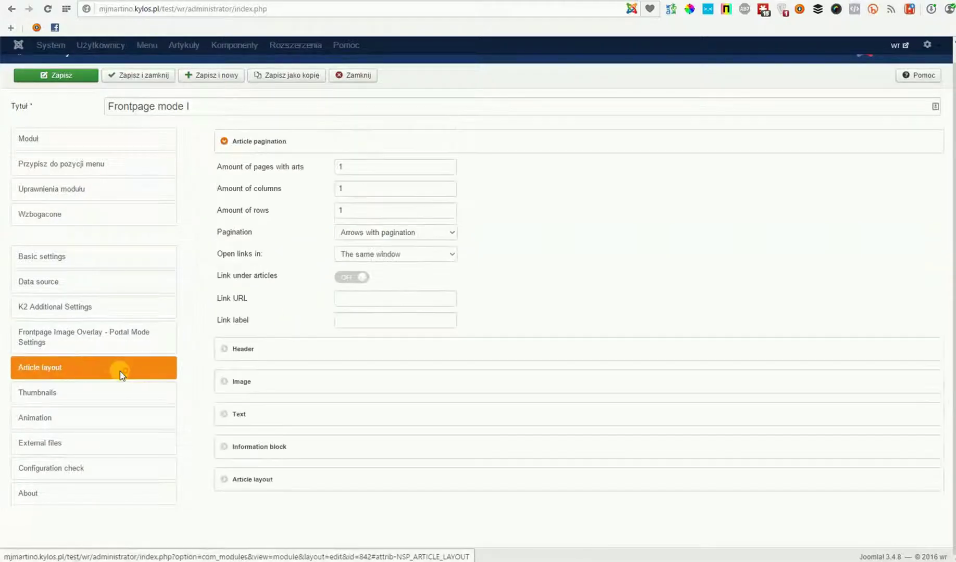
Step: In the thumbnail settings, disable thumbnail creation, enable image auto-scale and keep aspect ratio, and save the module
left_click(99, 391)
left_click(349, 281)
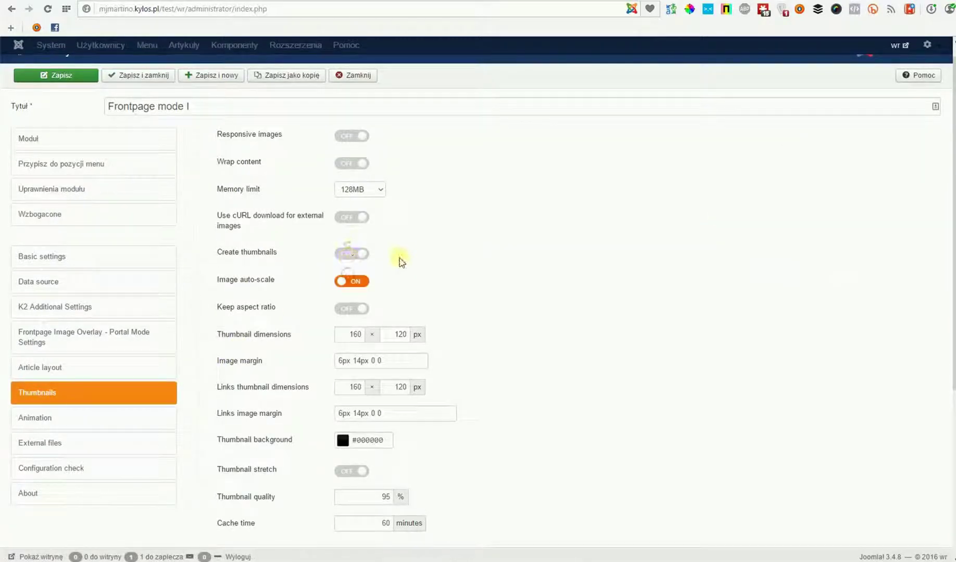
left_click(355, 310)
scroll(442, 305, "down", 1)
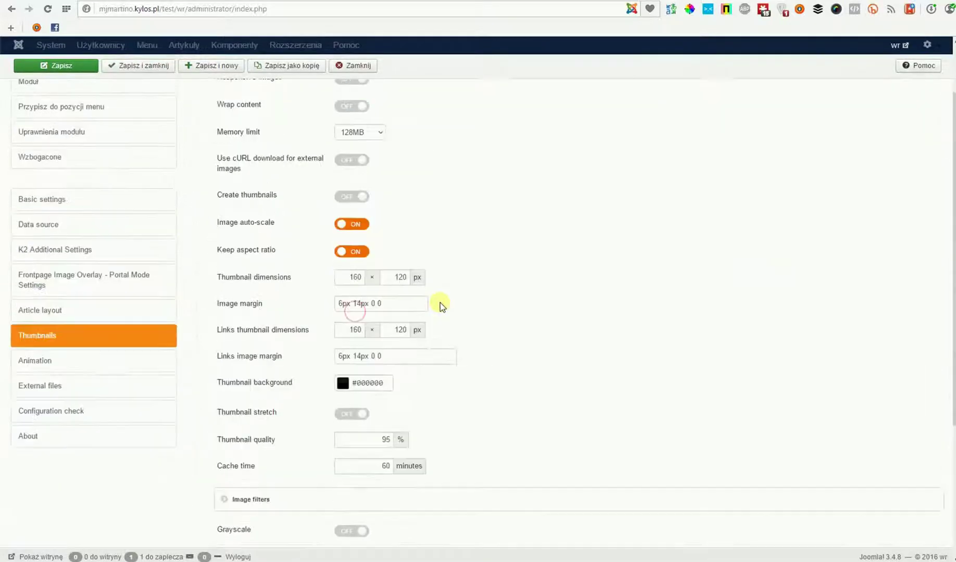
scroll(312, 208, "up", 2)
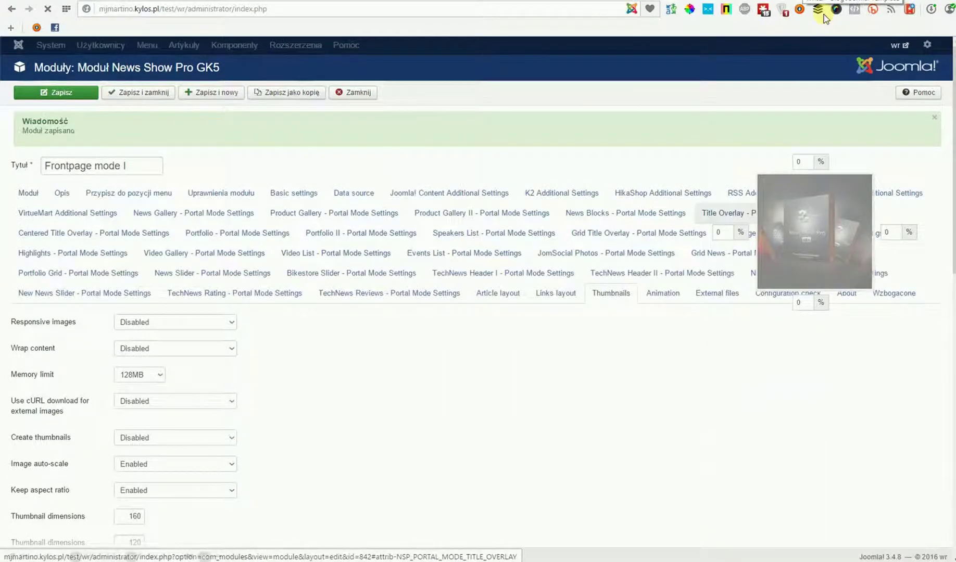
Step: View the public site's home page and reload it to check the effect of the saved module settings
left_click(824, 15)
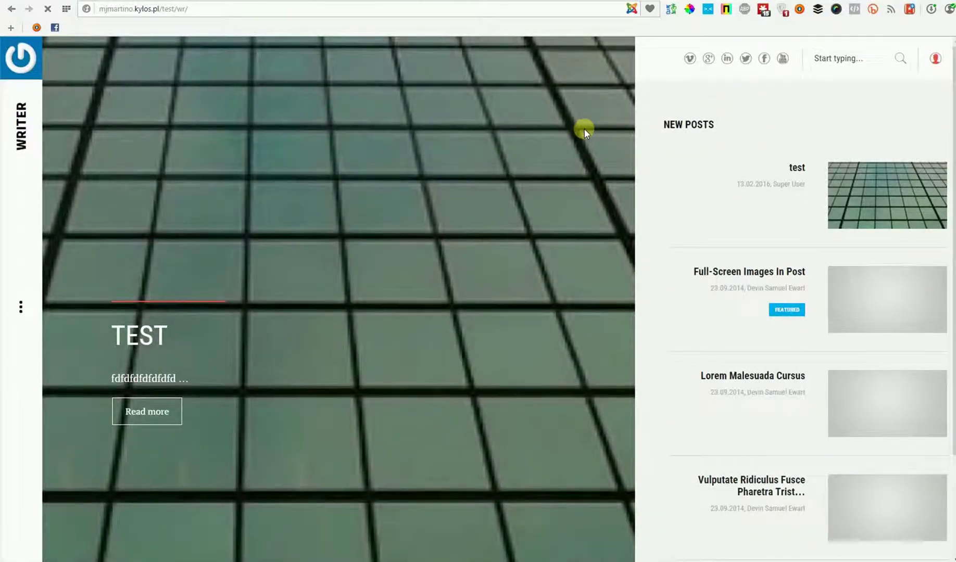
key("F5")
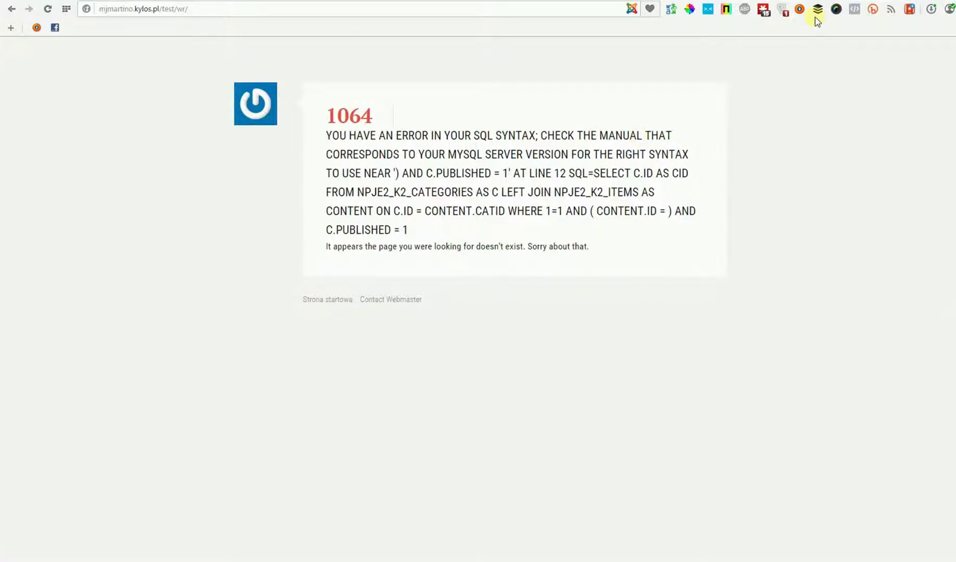
key("ctrl+w")
Step: Close the Frontpage mode I module editor and open the mjm_wr database in VJ Database Tool
left_click(352, 91)
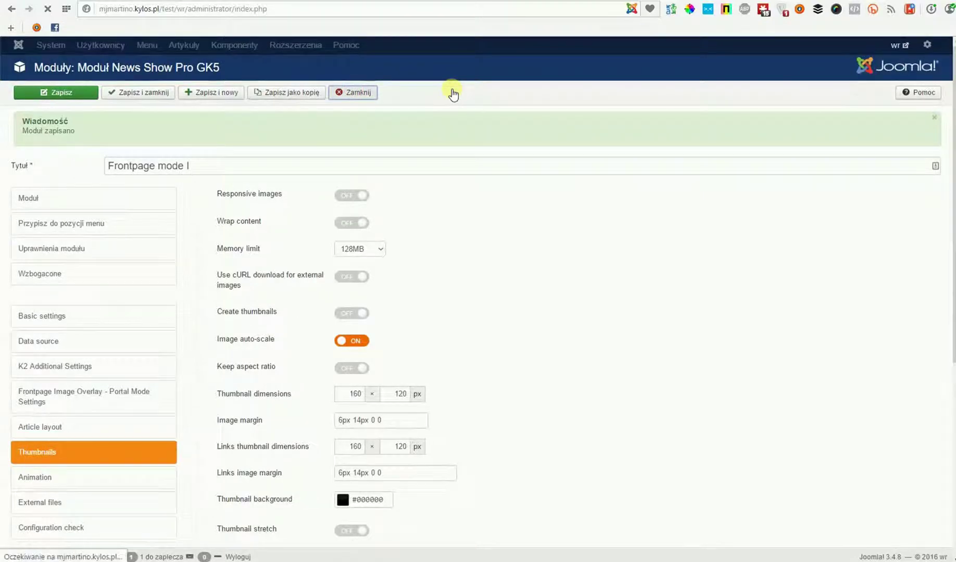
left_click(267, 45)
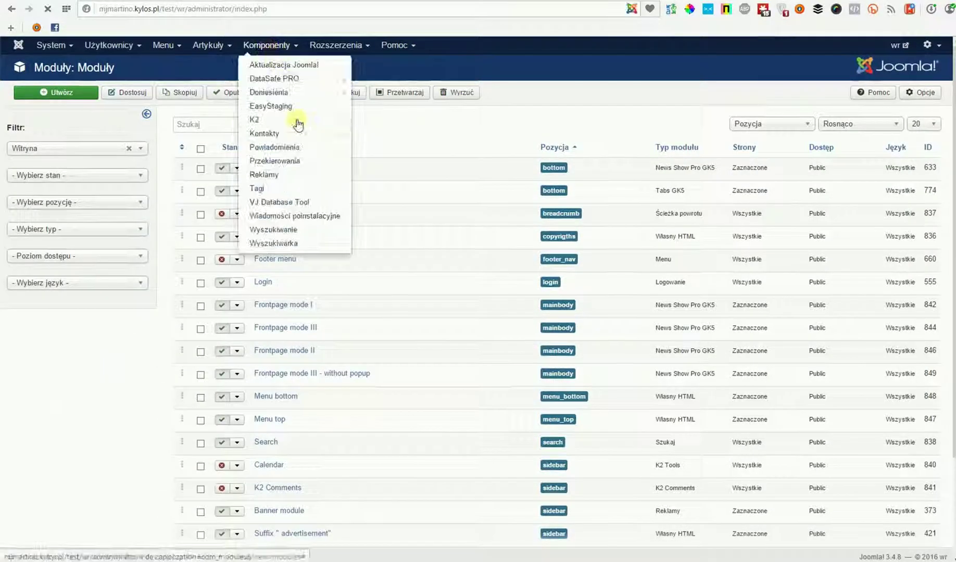
left_click(306, 203)
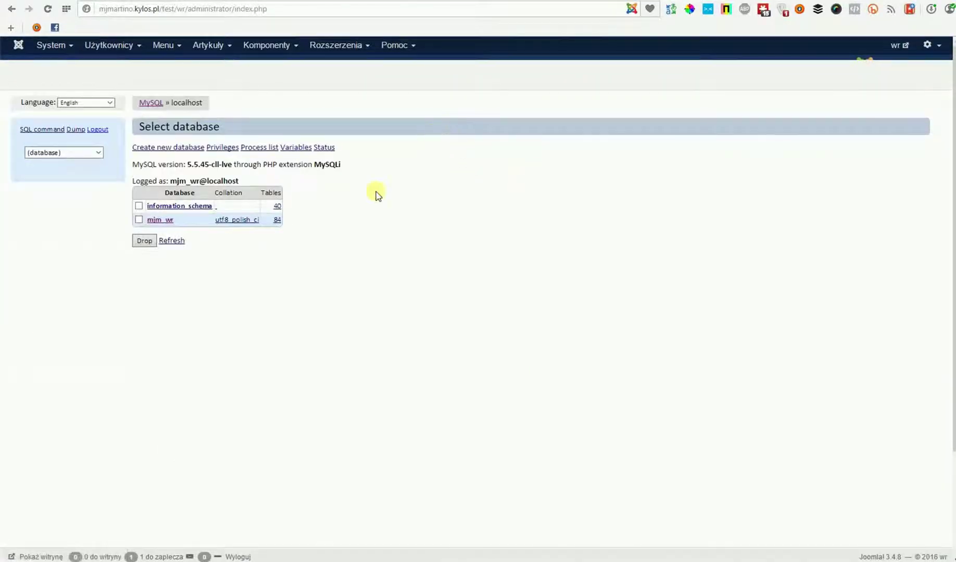
left_click(160, 220)
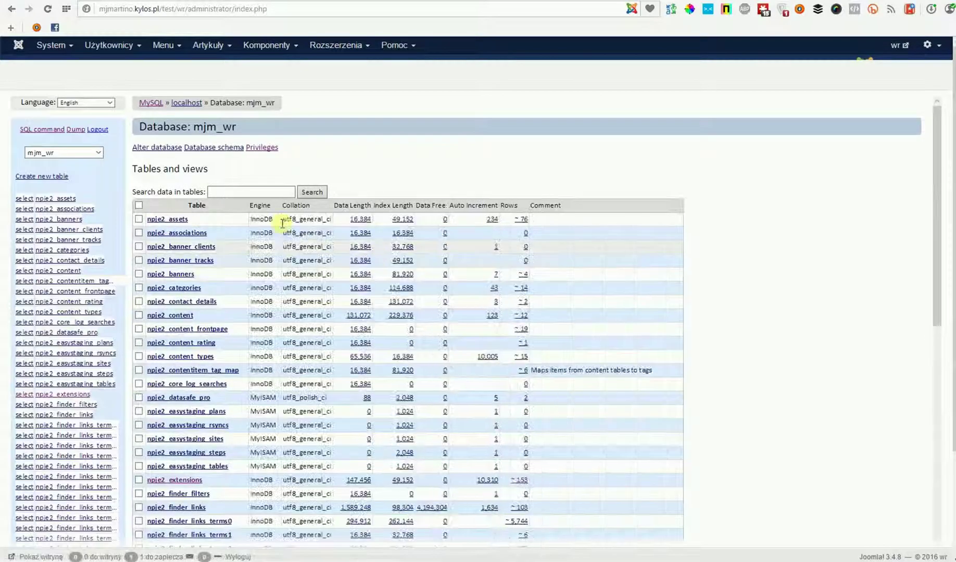
Step: Find the npje2_modules table in the database and display its data
scroll(242, 220, "down", 6)
scroll(242, 219, "up", 6)
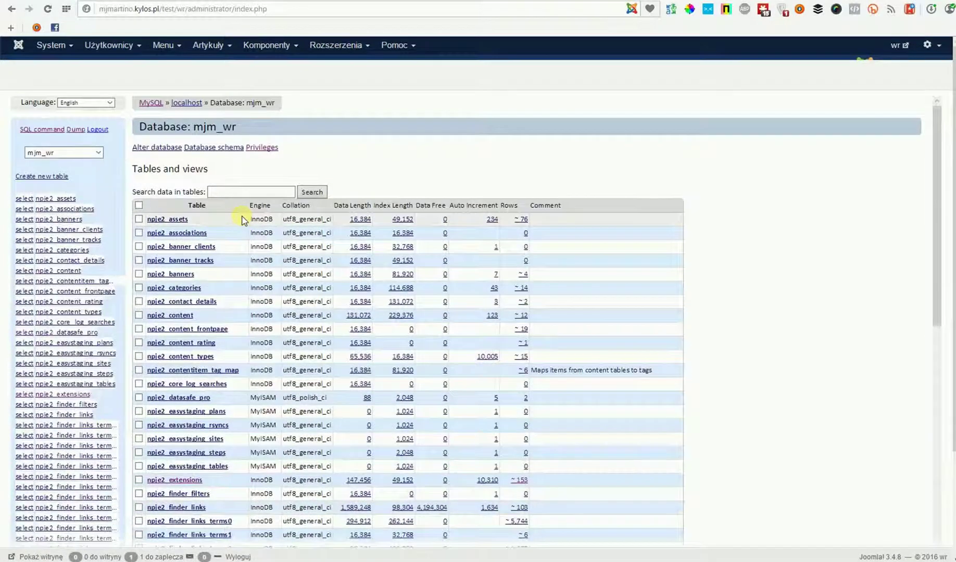
scroll(242, 219, "down", 11)
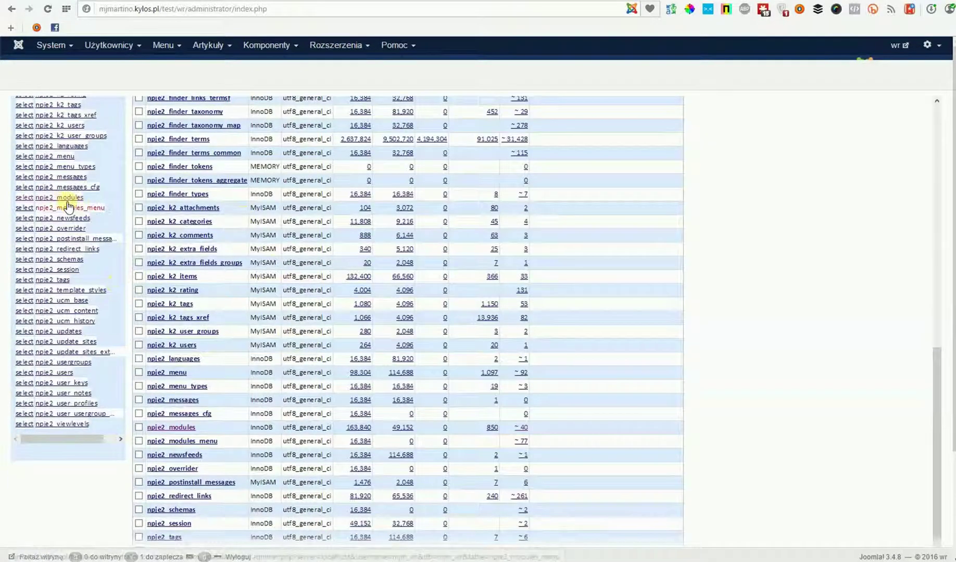
left_click(61, 198)
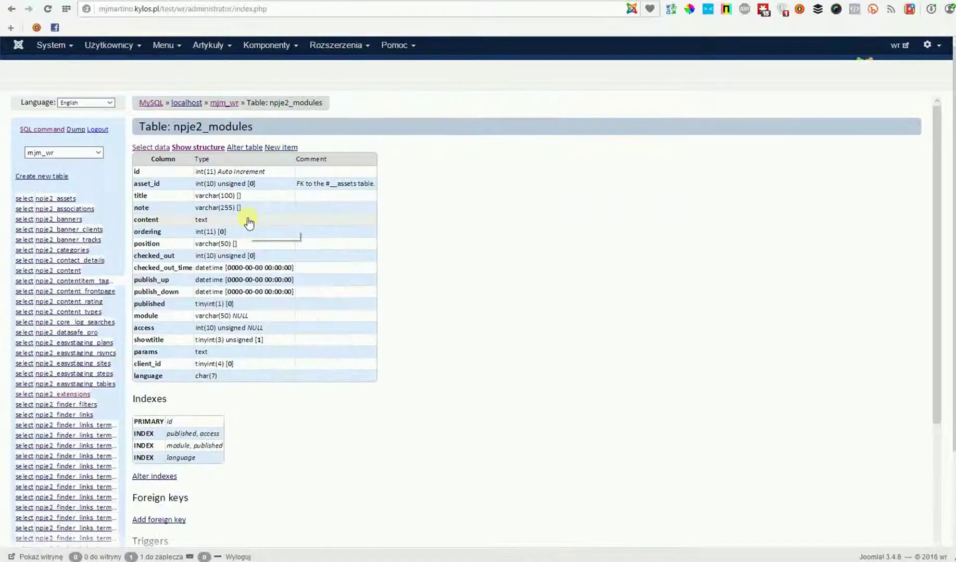
left_click(150, 147)
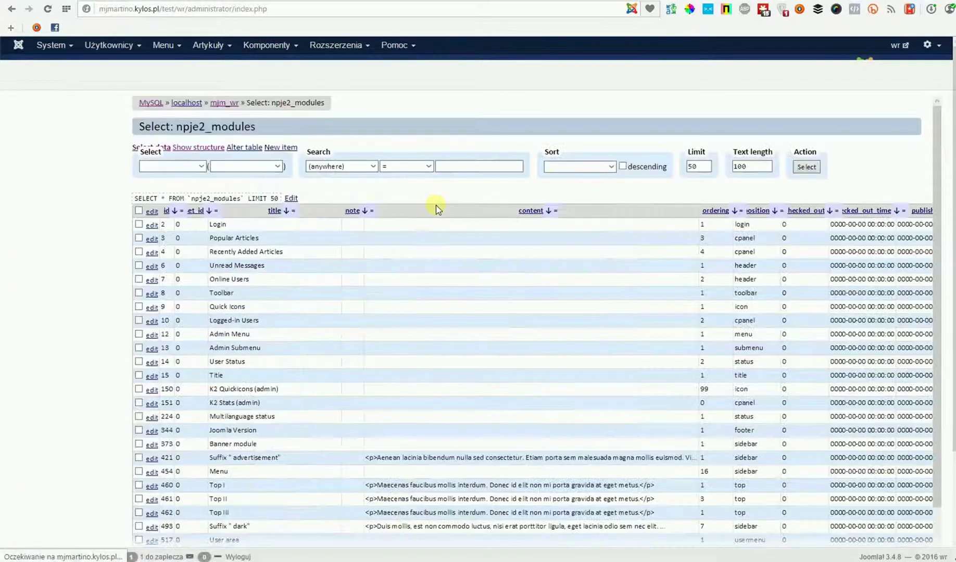
Step: Delete the Frontpage mode I record from the npje2_modules table
scroll(308, 209, "down", 10)
scroll(300, 224, "up", 1)
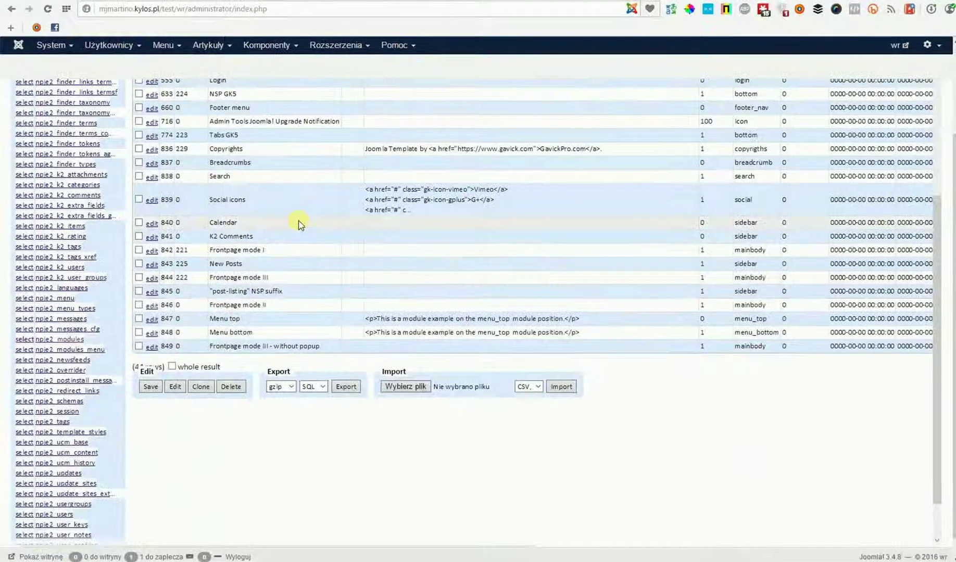
left_click(139, 251)
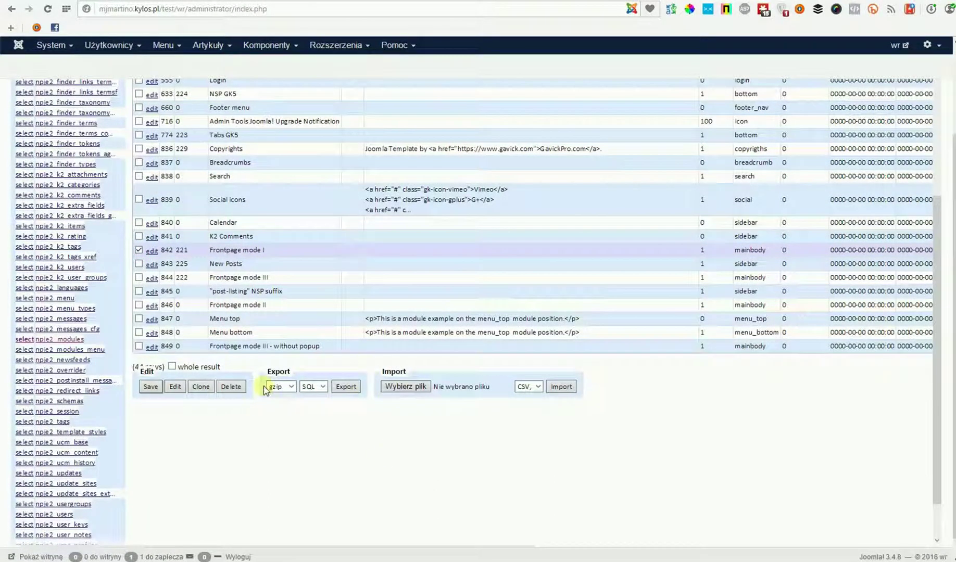
left_click(229, 388)
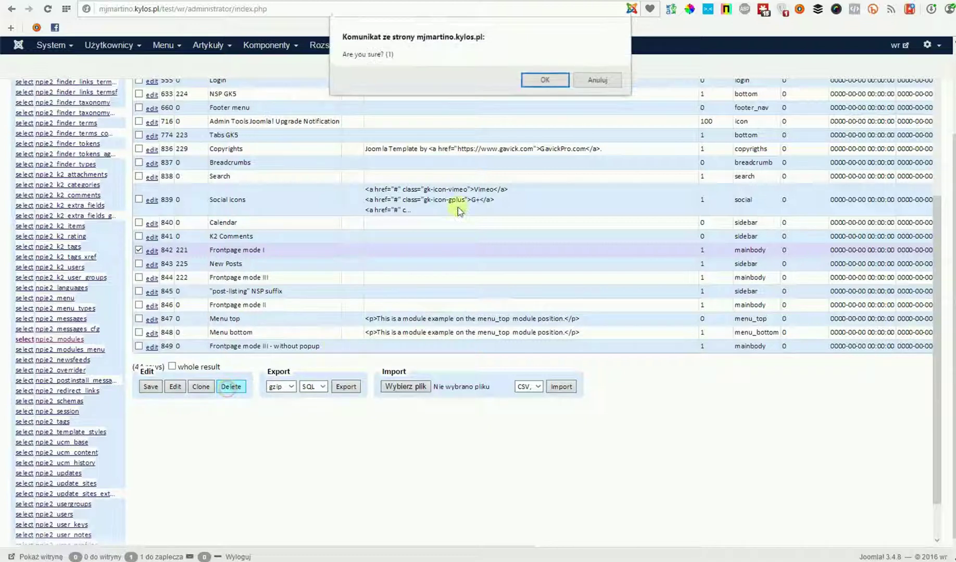
left_click(544, 78)
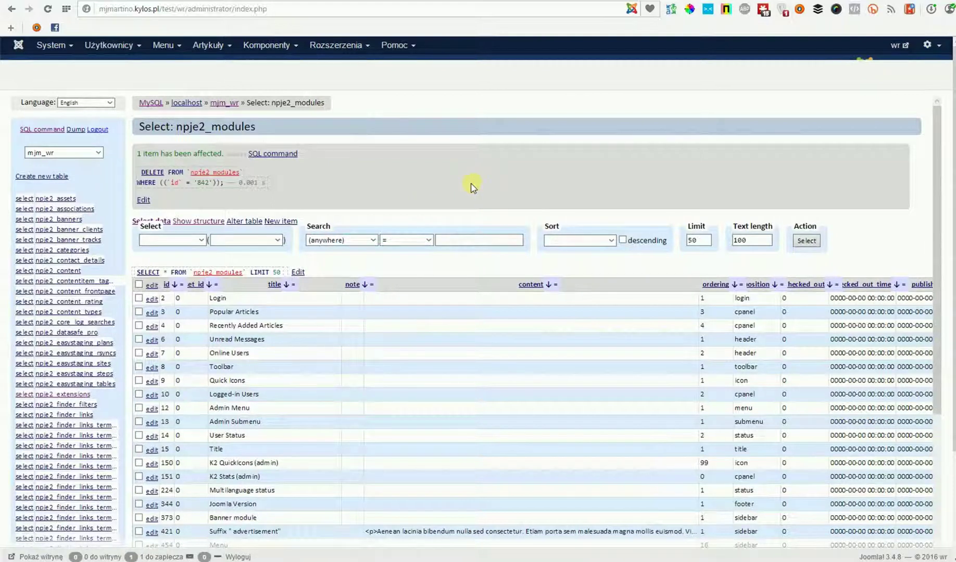
Step: Restore the module record by executing the backup file npje2_modules.sql.gz as an SQL command, showing only errors
left_click(42, 130)
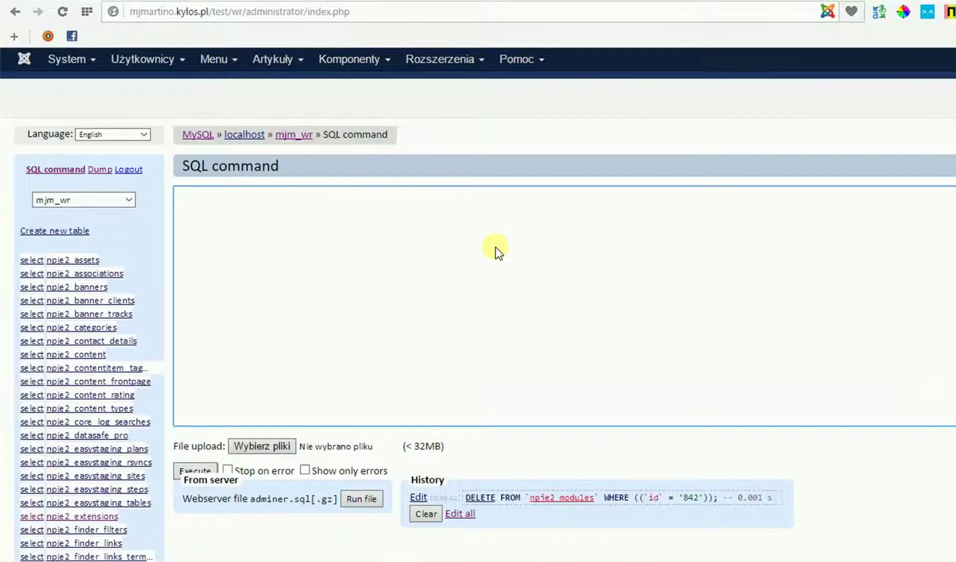
left_click(262, 447)
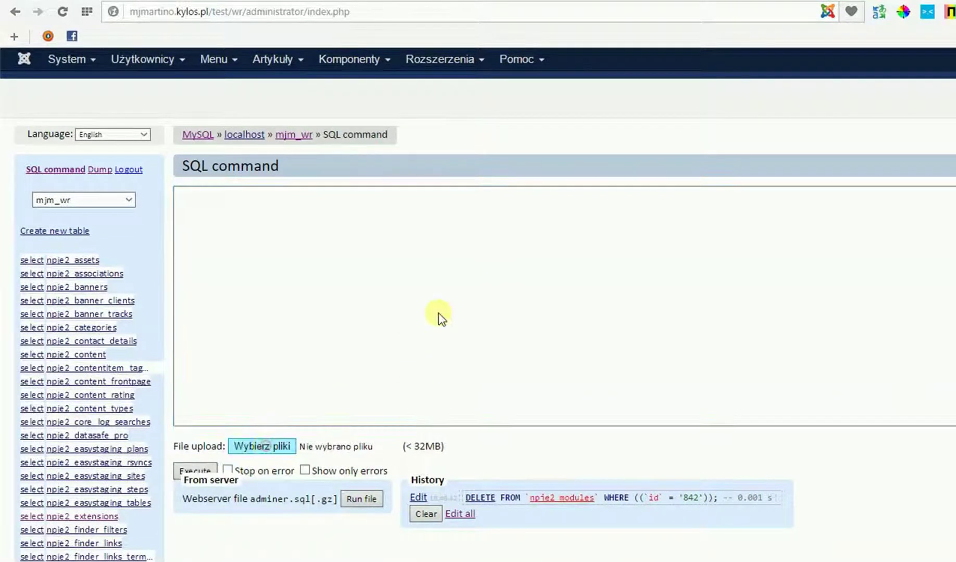
left_click(250, 82)
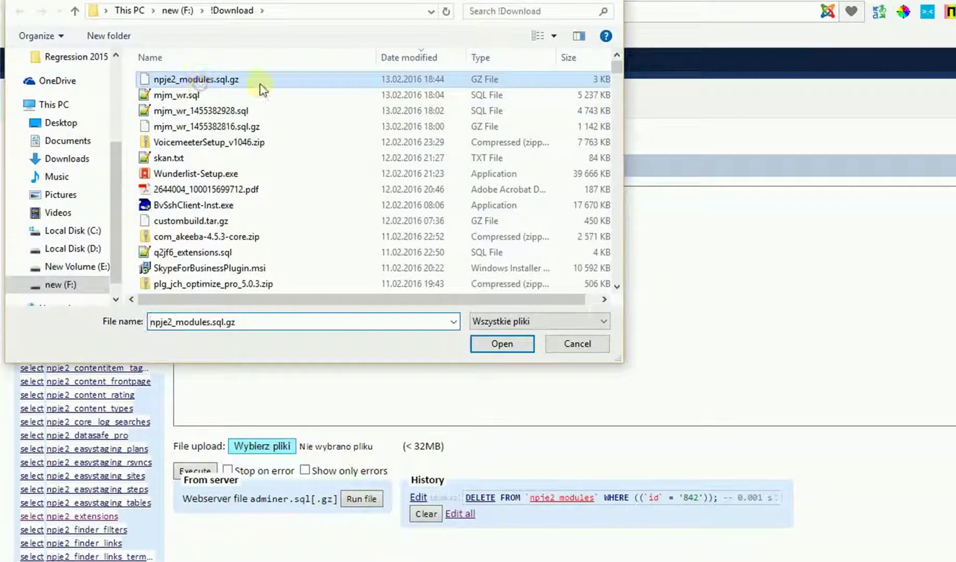
left_click(499, 345)
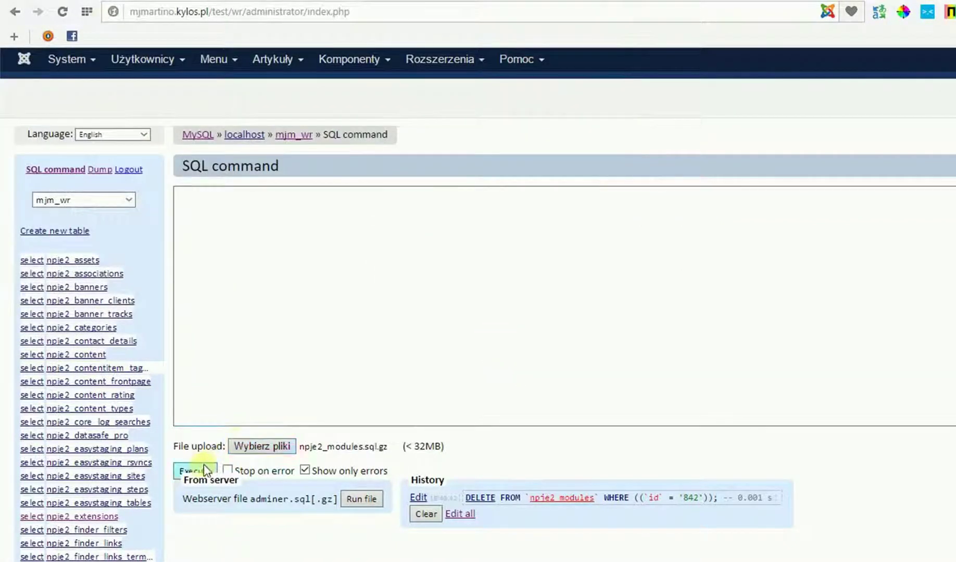
left_click(197, 470)
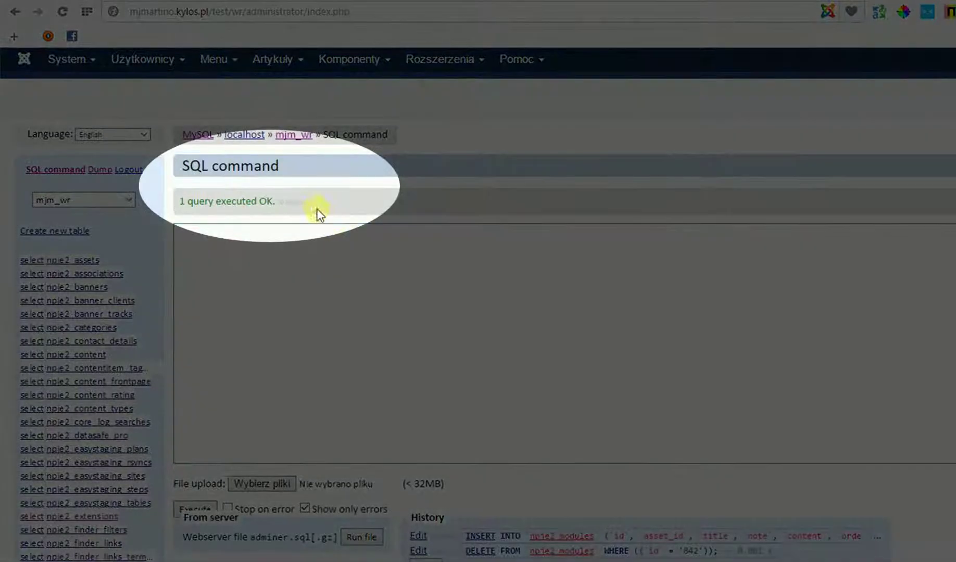
left_click_drag(312, 202, 178, 202)
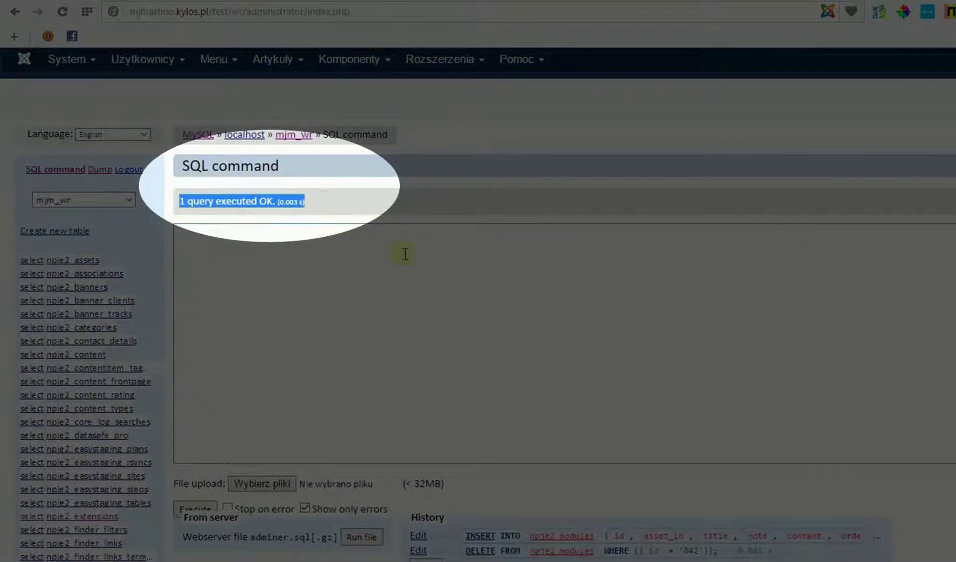
Step: Display the npje2_modules data again and locate the restored Frontpage mode I record
scroll(371, 292, "down", 12)
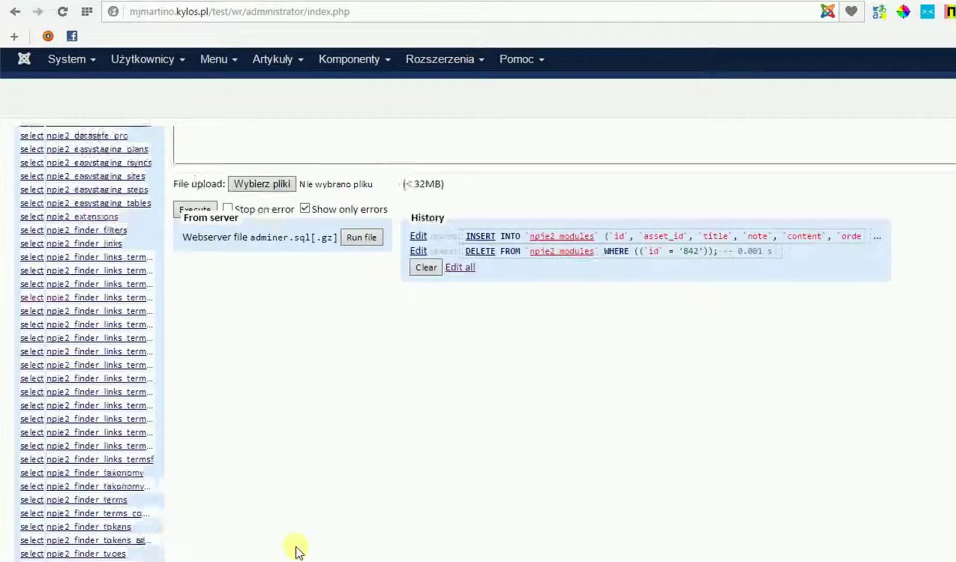
left_click(79, 366)
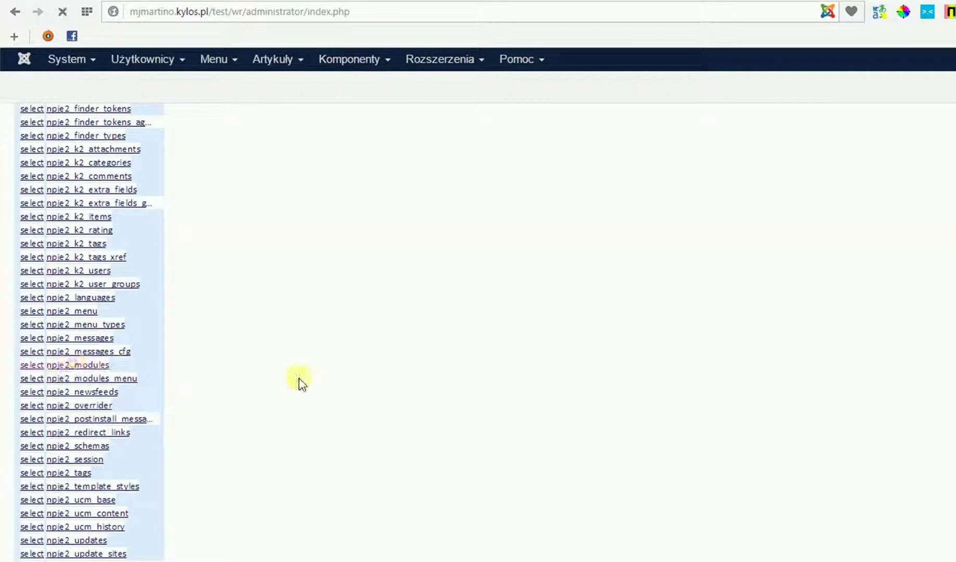
scroll(156, 182, "up", 5)
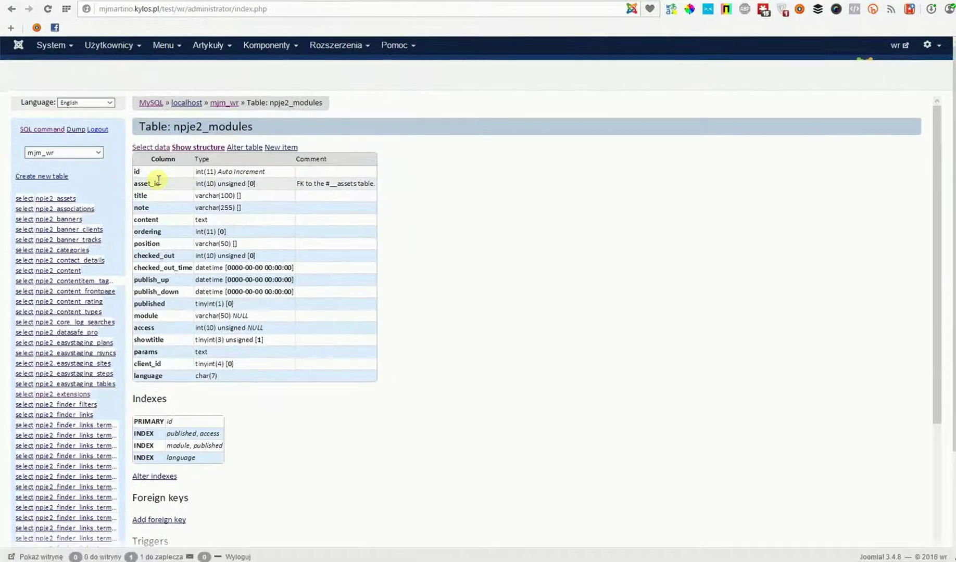
left_click(151, 148)
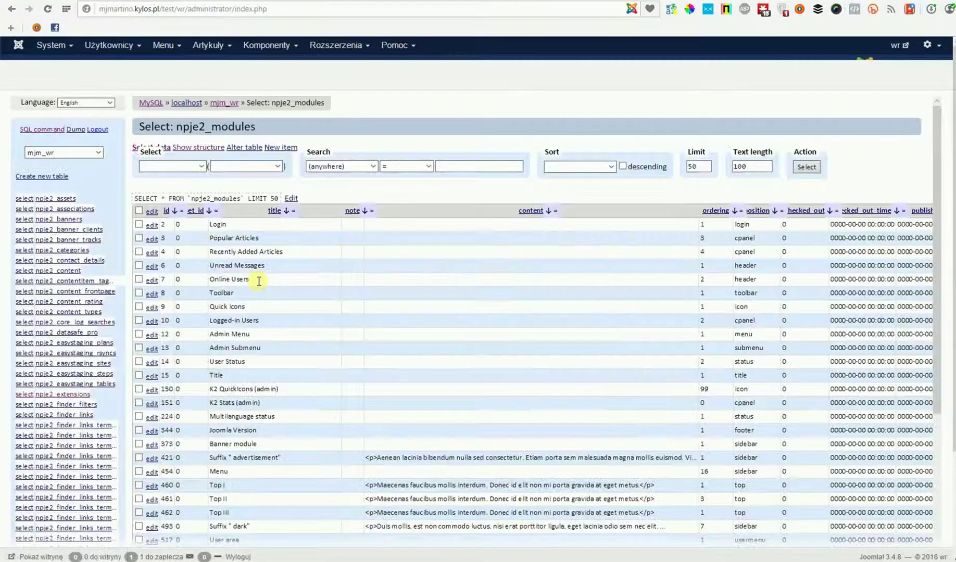
scroll(258, 284, "down", 10)
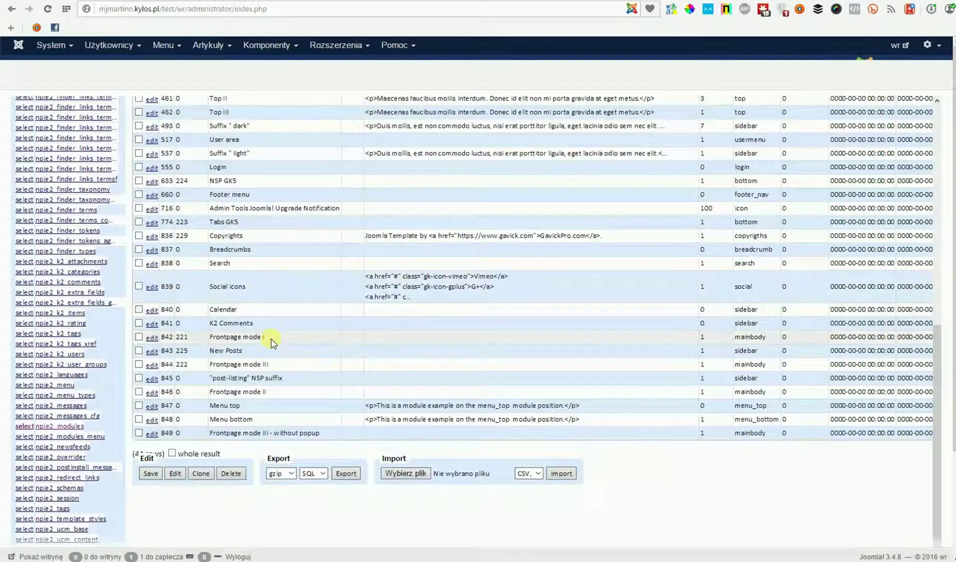
left_click_drag(271, 337, 210, 334)
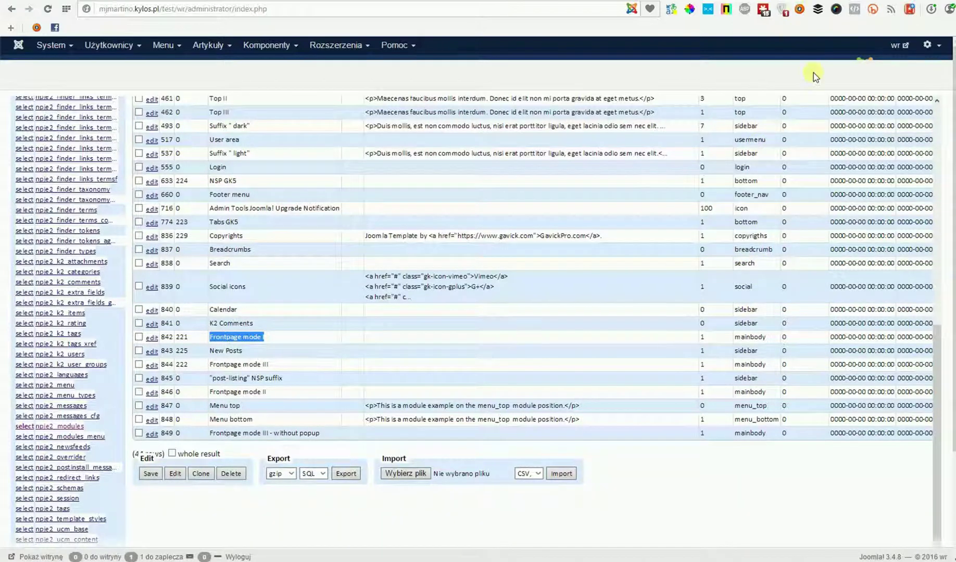
Step: Reload the public site's home page to check it with the restored module record
left_click(818, 9)
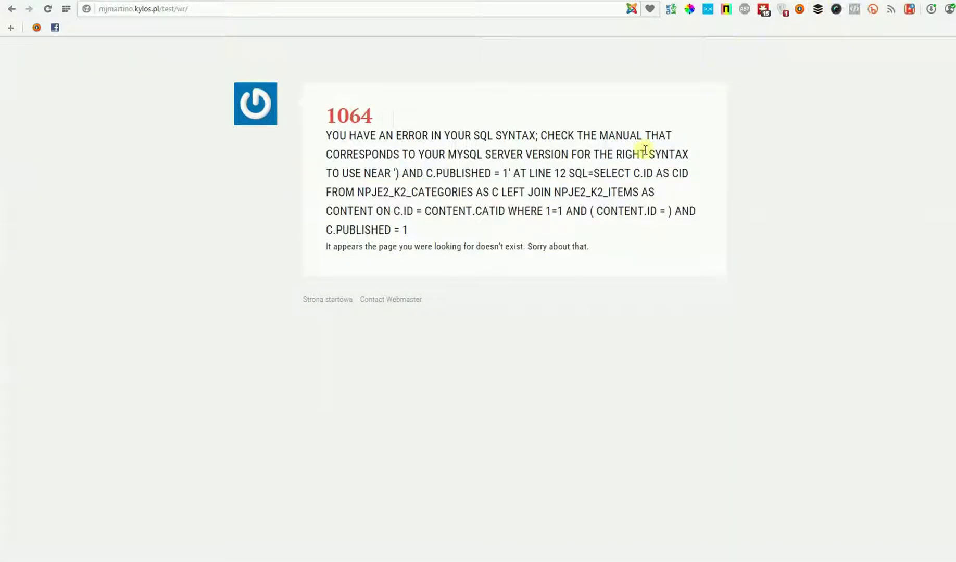
key("F5")
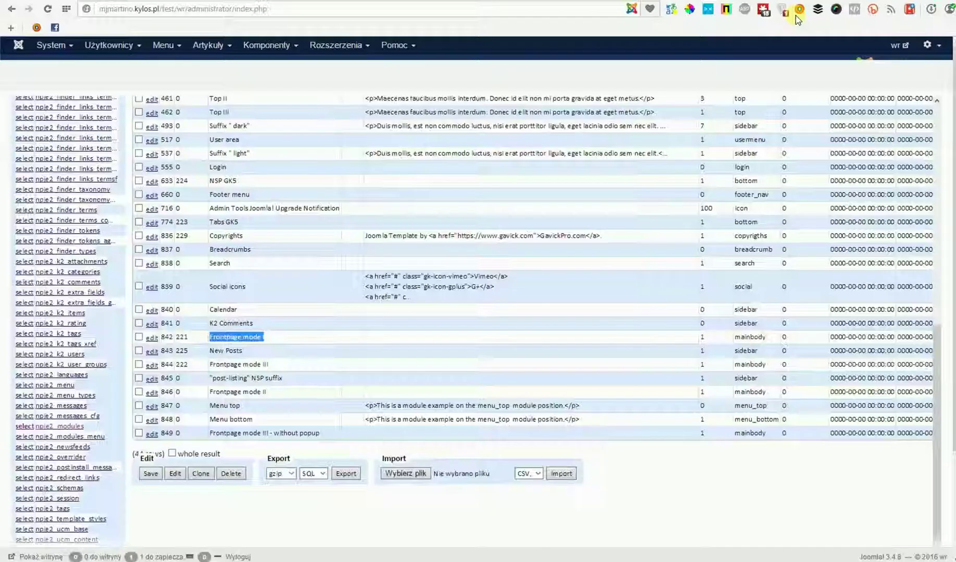
Step: Open the Frontpage mode I record in npje2_modules for editing and review its fields, including params
scroll(305, 333, "up", 8)
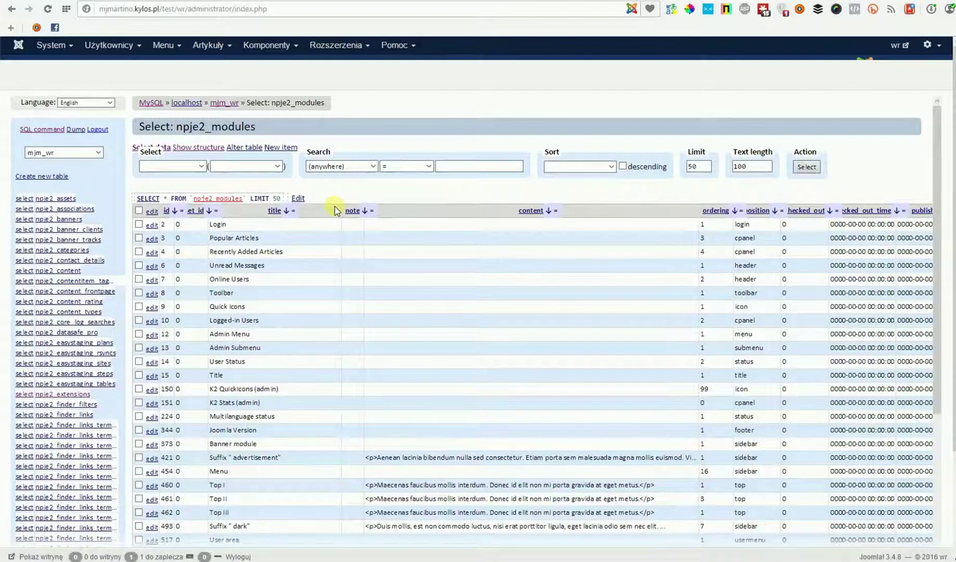
left_click(723, 224)
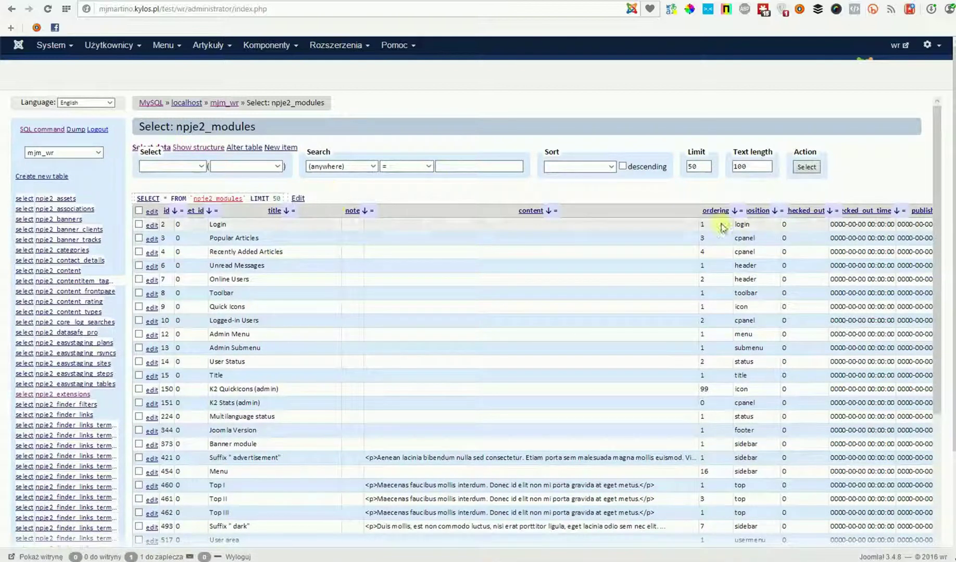
scroll(239, 248, "down", 5)
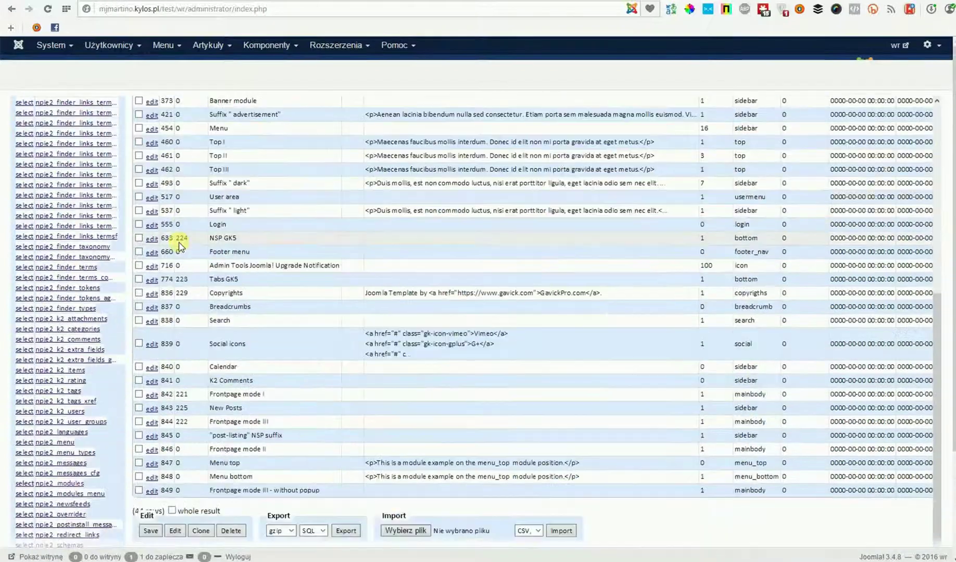
left_click(151, 395)
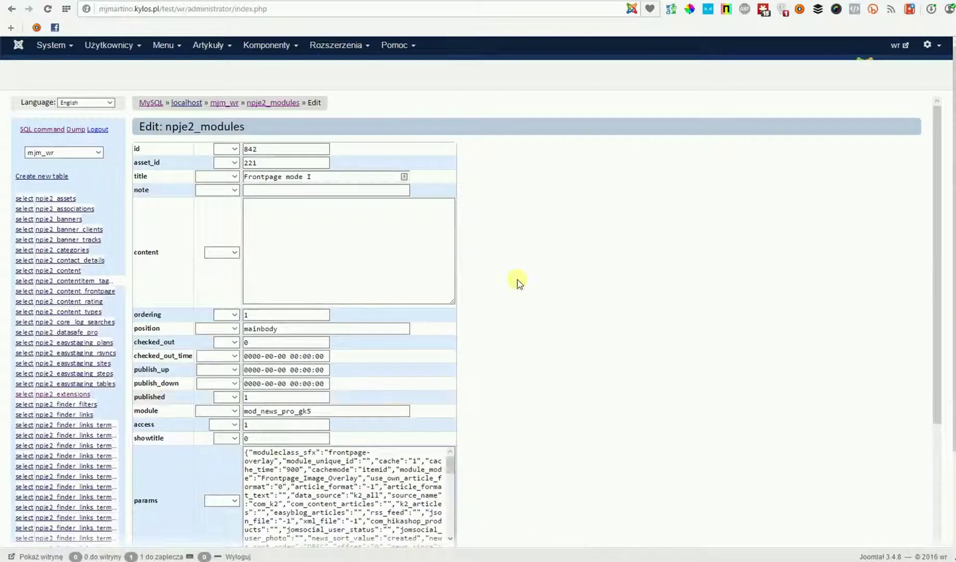
scroll(459, 257, "down", 5)
scroll(486, 284, "up", 4)
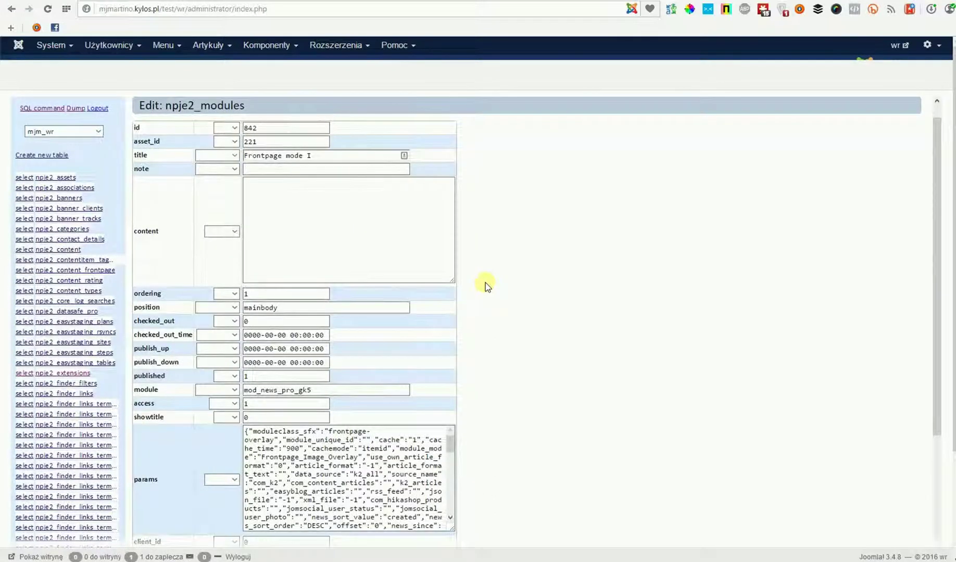
scroll(486, 283, "up", 1)
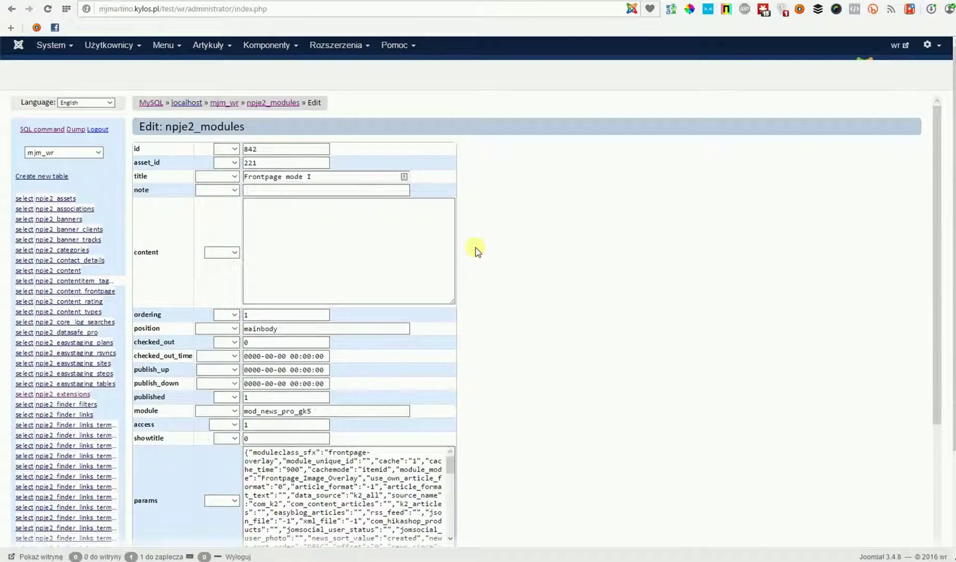
scroll(480, 243, "down", 7)
scroll(480, 244, "up", 4)
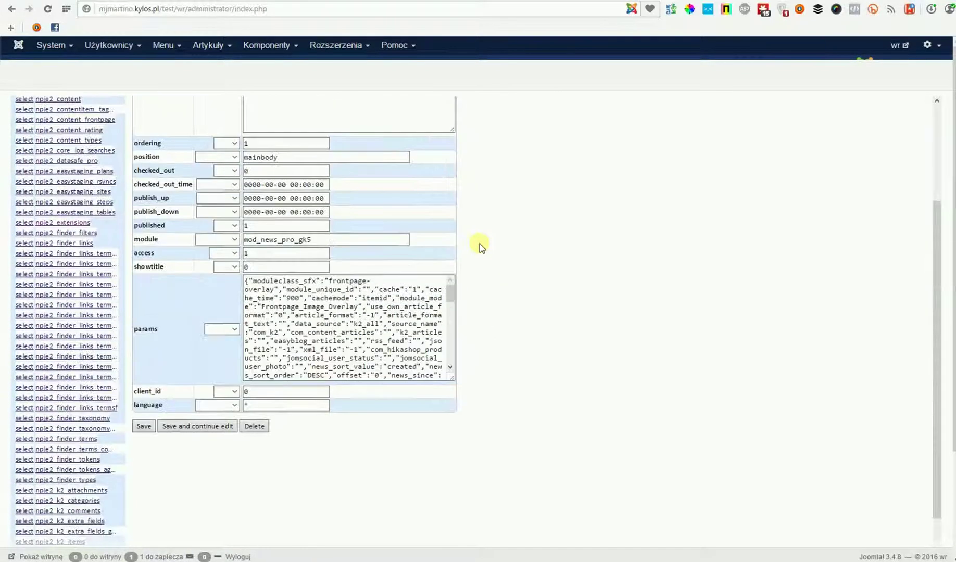
Step: Open the dump export for the mjm_wr database and set it to gzip output with DROP+CREATE for tables
scroll(479, 244, "up", 3)
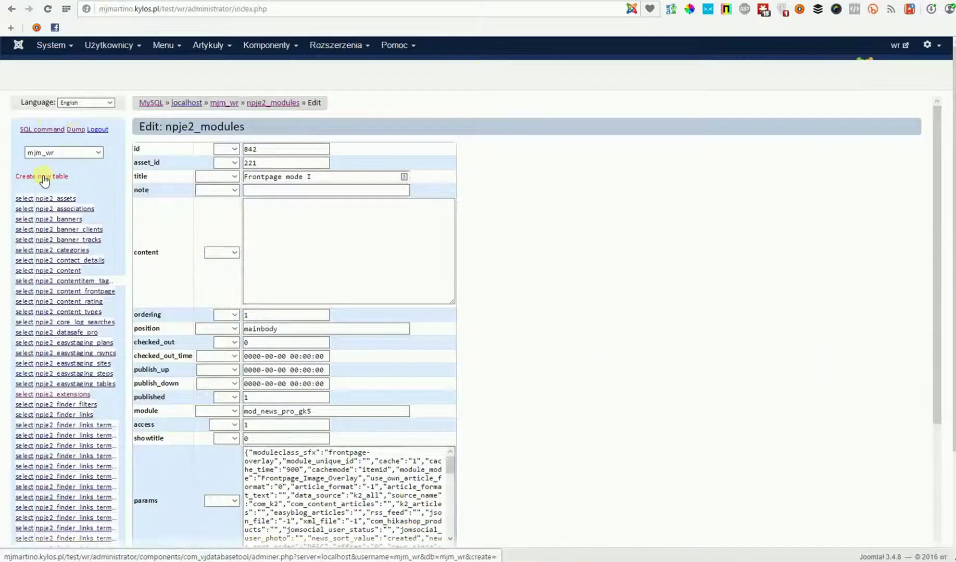
left_click(81, 132)
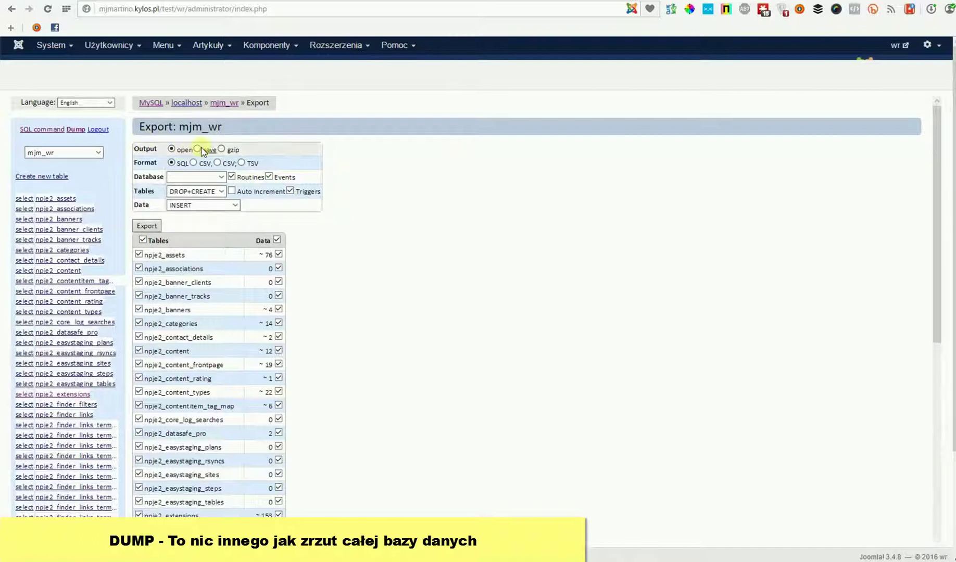
left_click(222, 150)
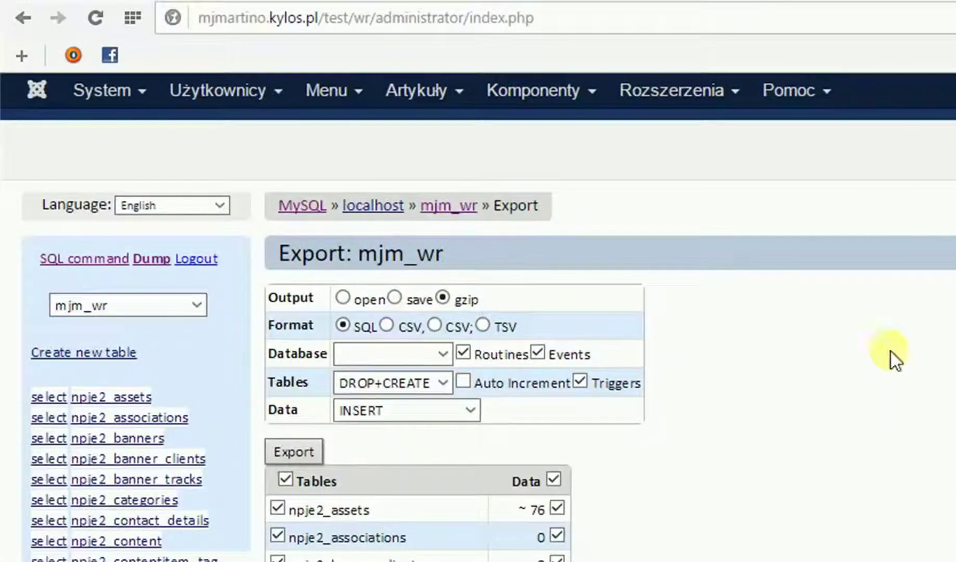
left_click(400, 378)
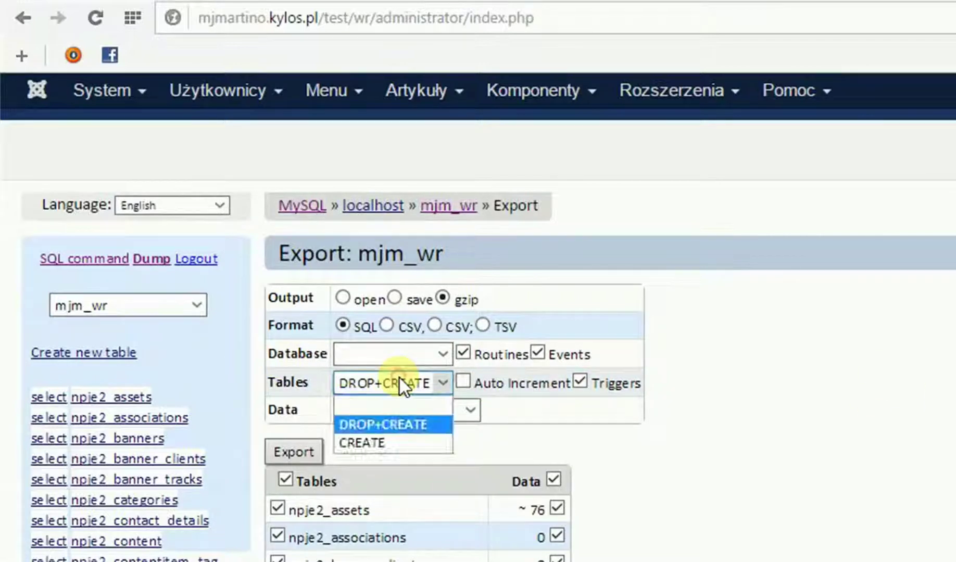
left_click(420, 431)
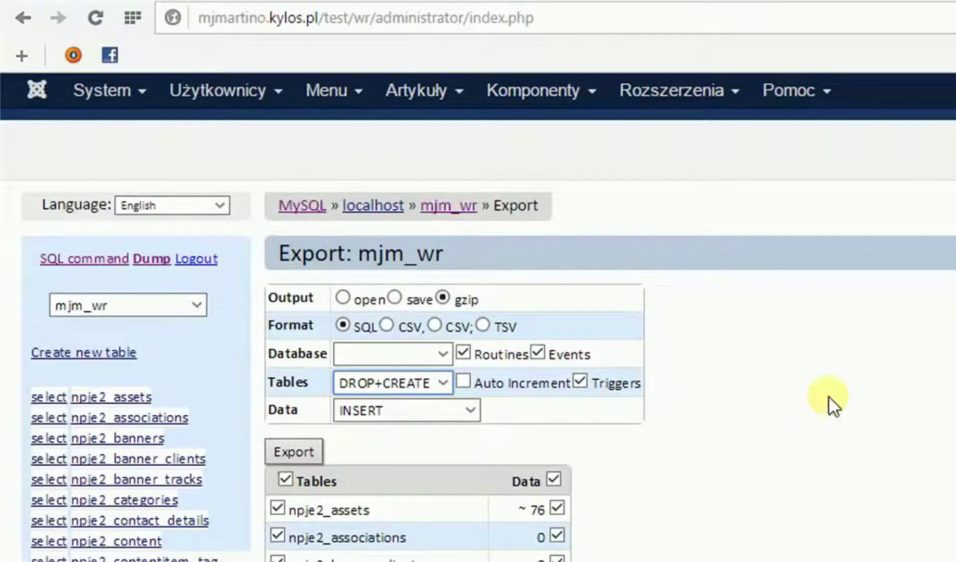
Step: Review the list of tables and data selected for the mjm_wr database export
scroll(912, 419, "down", 10)
scroll(911, 411, "up", 10)
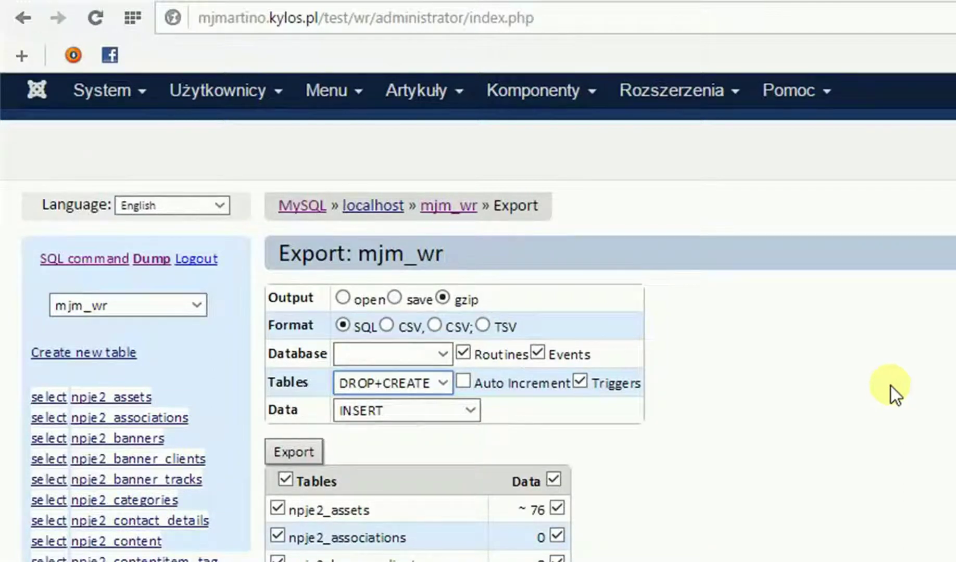
scroll(865, 474, "down", 20)
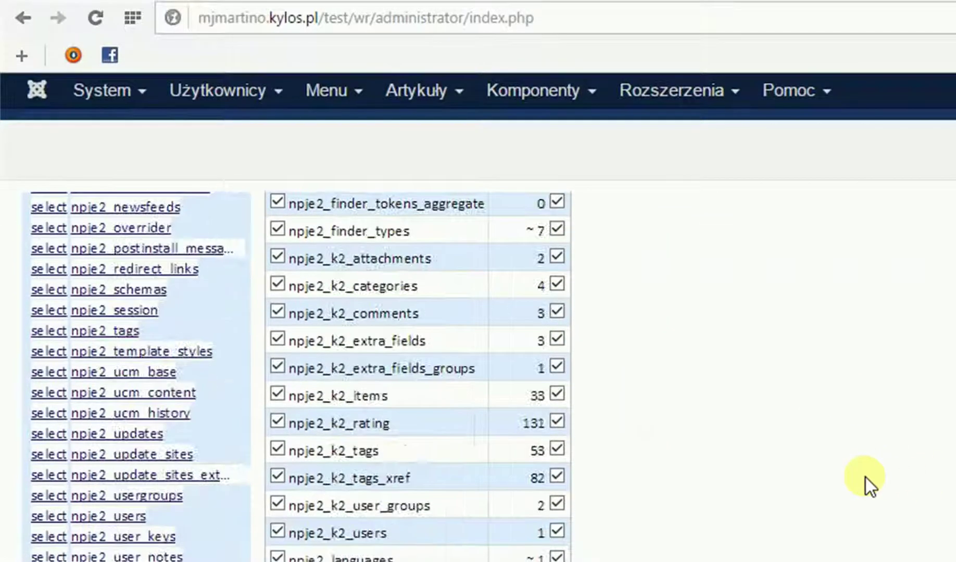
scroll(866, 478, "down", 5)
scroll(865, 477, "up", 20)
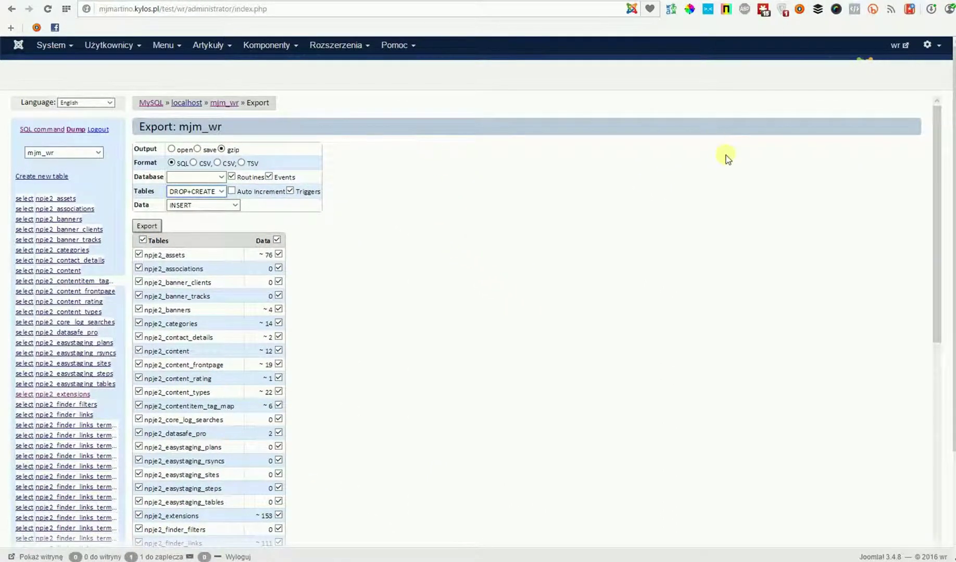
Step: Switch to the VJ Database Tool page on vj-tools.com and review its feature list and download section
left_click(795, 38)
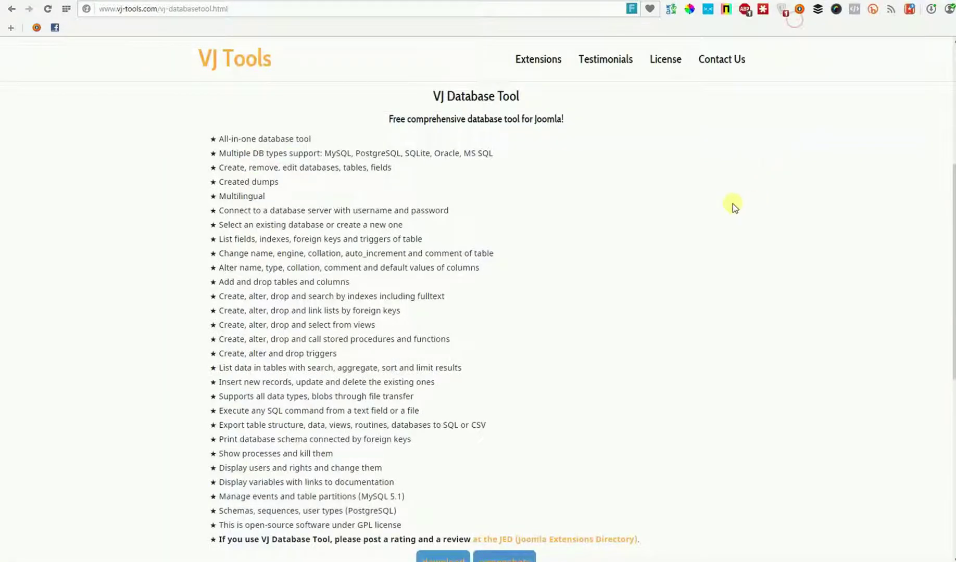
scroll(705, 180, "down", 7)
scroll(698, 185, "up", 6)
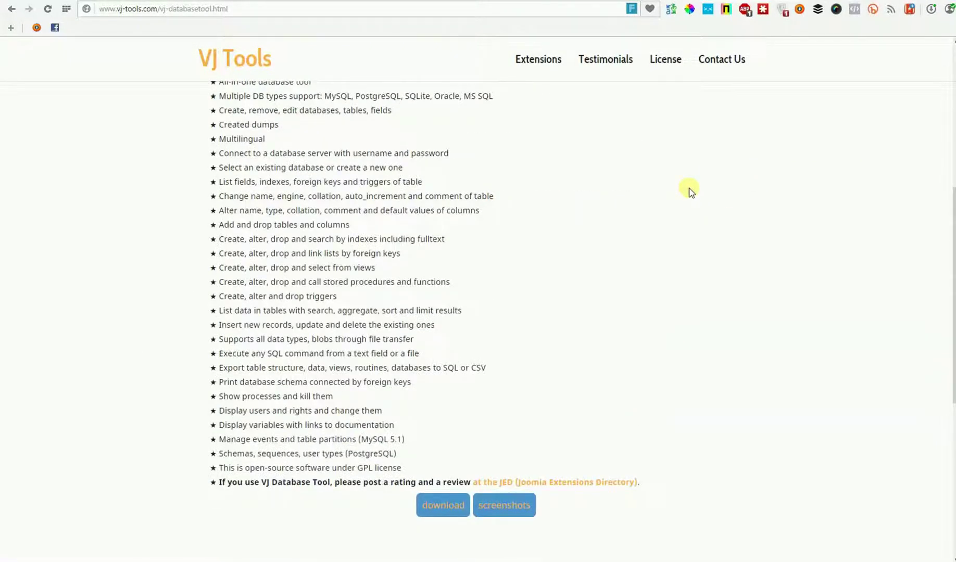
scroll(757, 145, "up", 5)
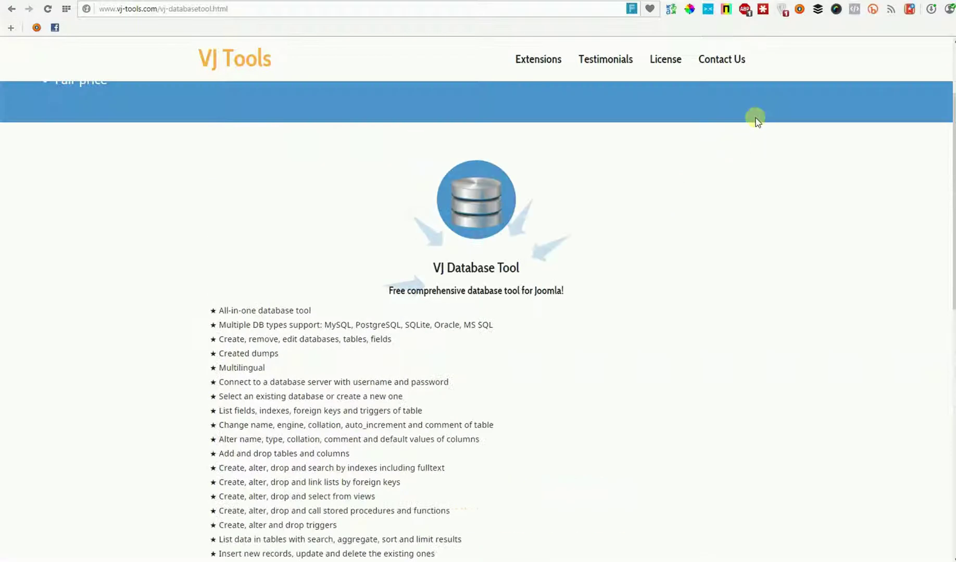